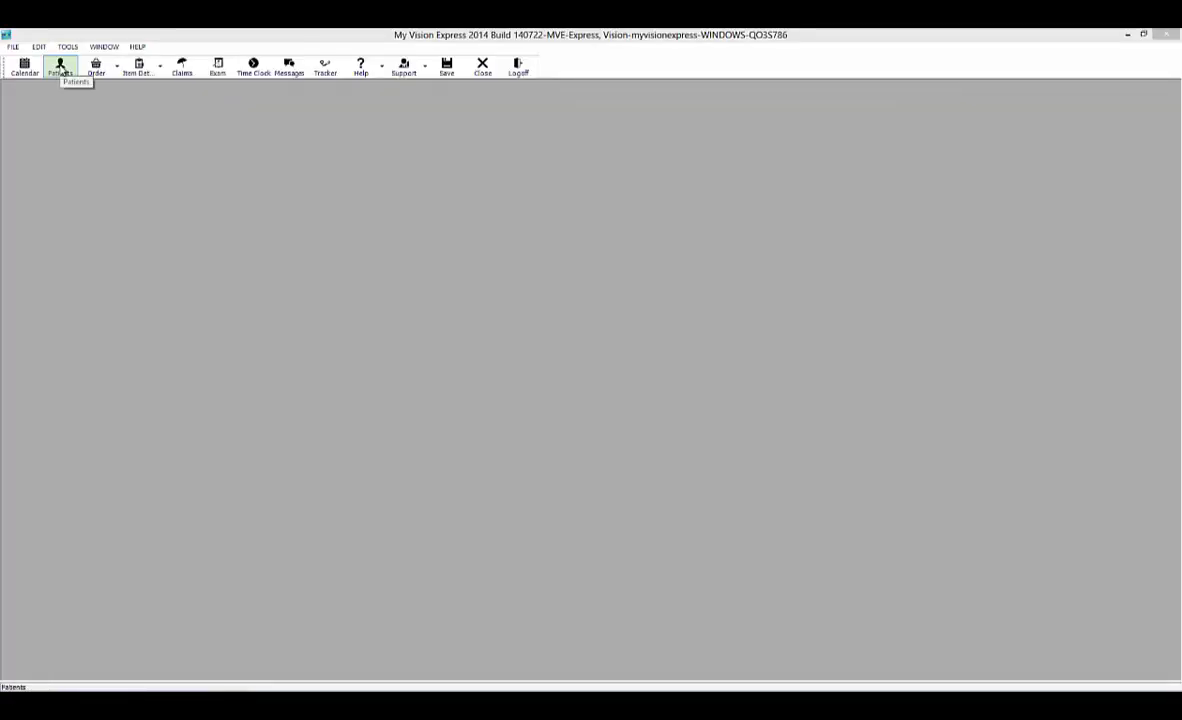
Open the Search Patient dialog from the Patients toolbar button.
left_click(60, 66)
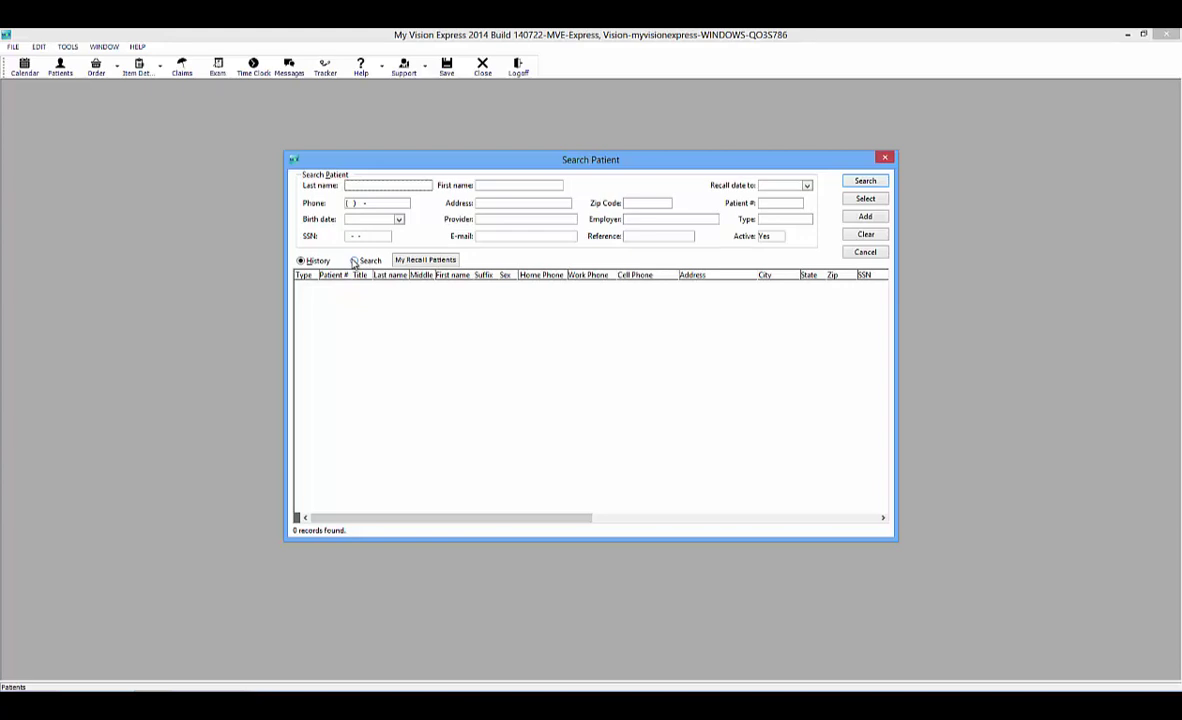
Search all patient records and narrow the results to a single patient.
left_click(866, 183)
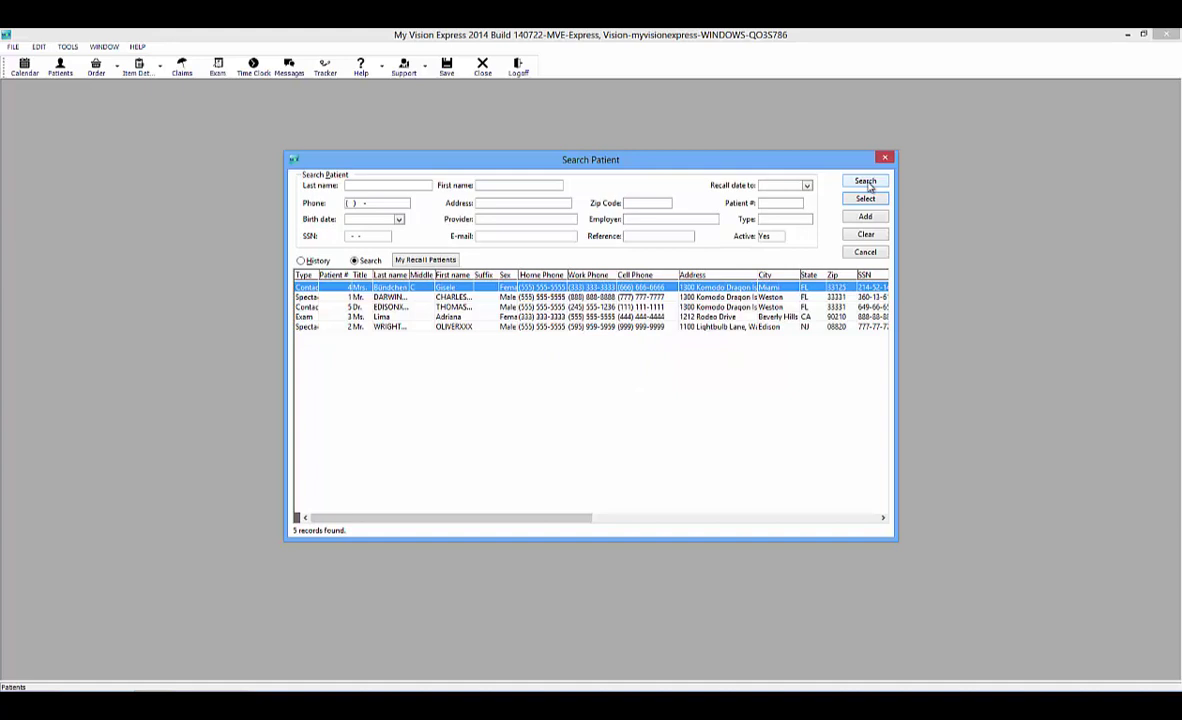
double_click(352, 307)
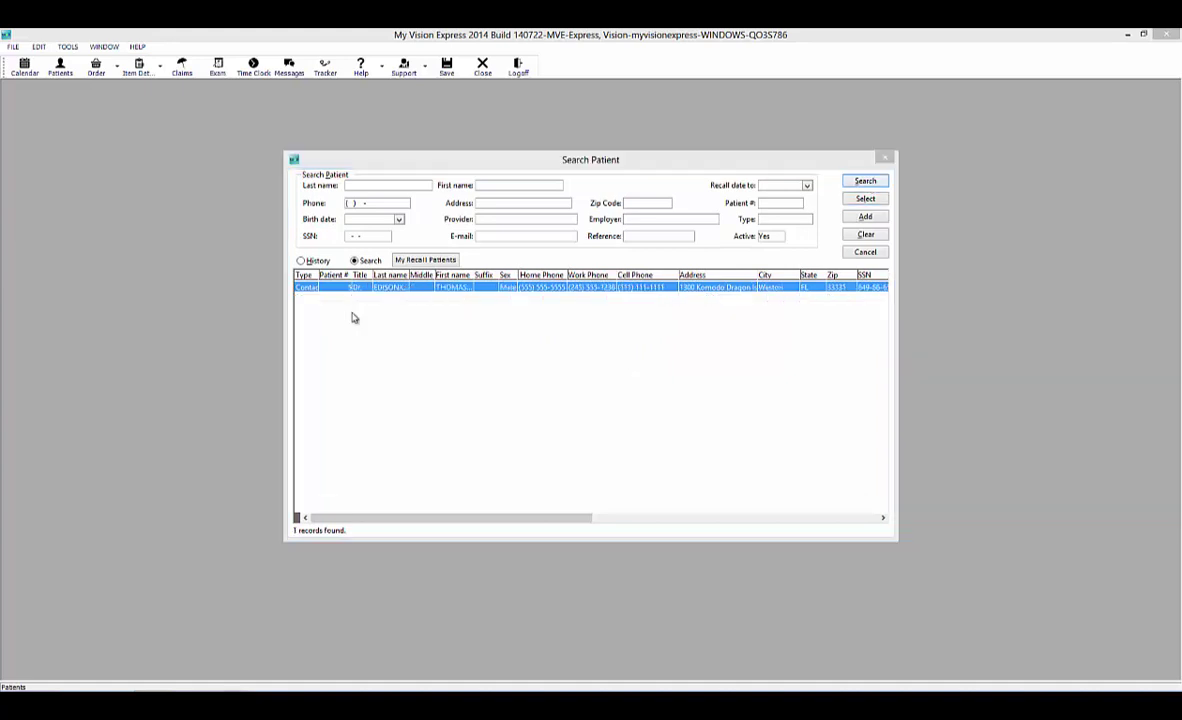
mouse_move(407, 291)
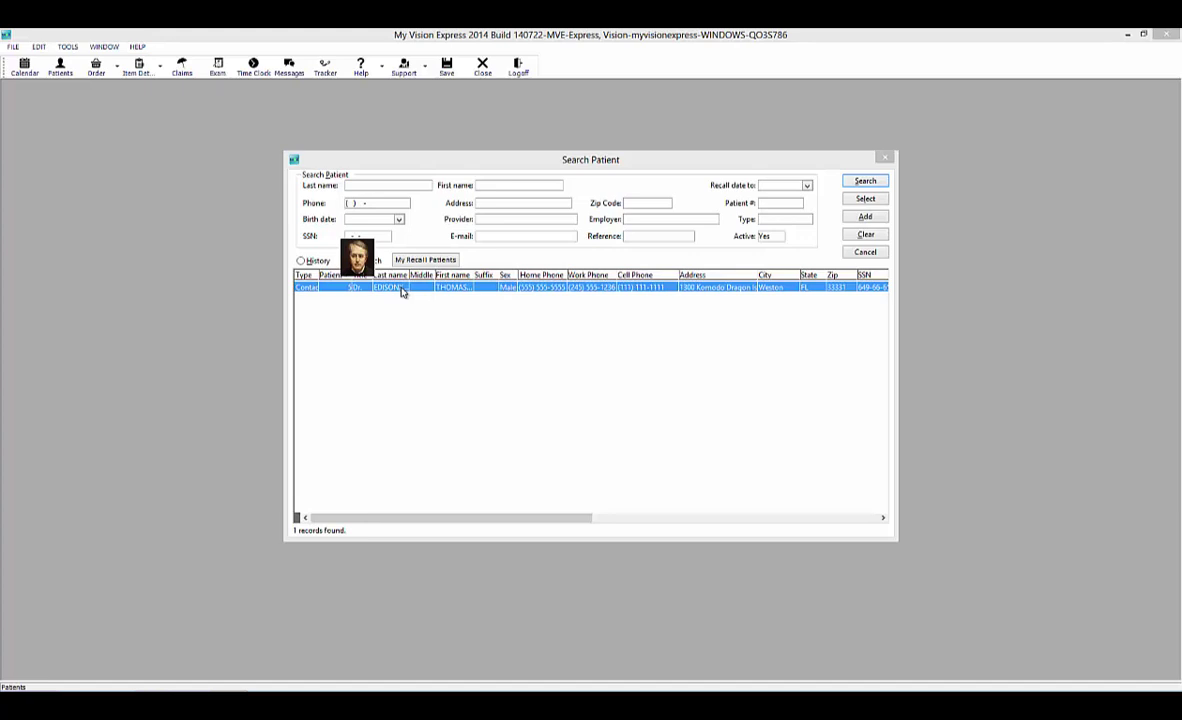
Select the found patient to open their Profile tab, showing a $62.99 total balance.
left_click(865, 200)
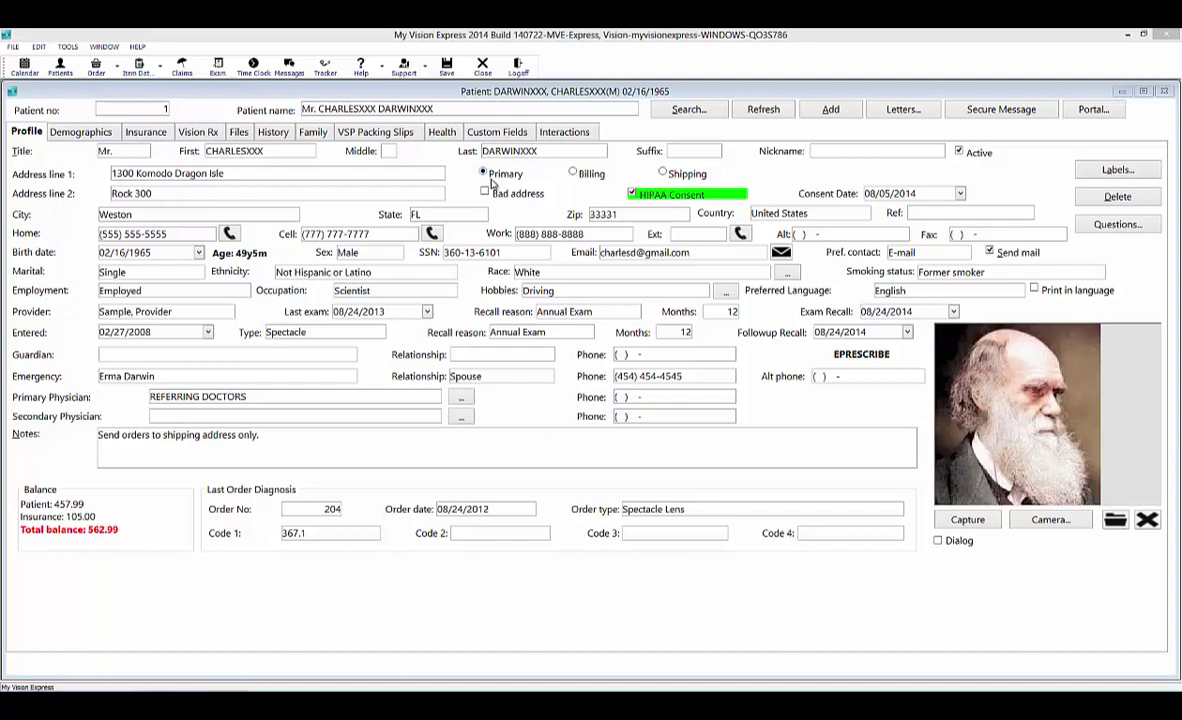
left_click(575, 174)
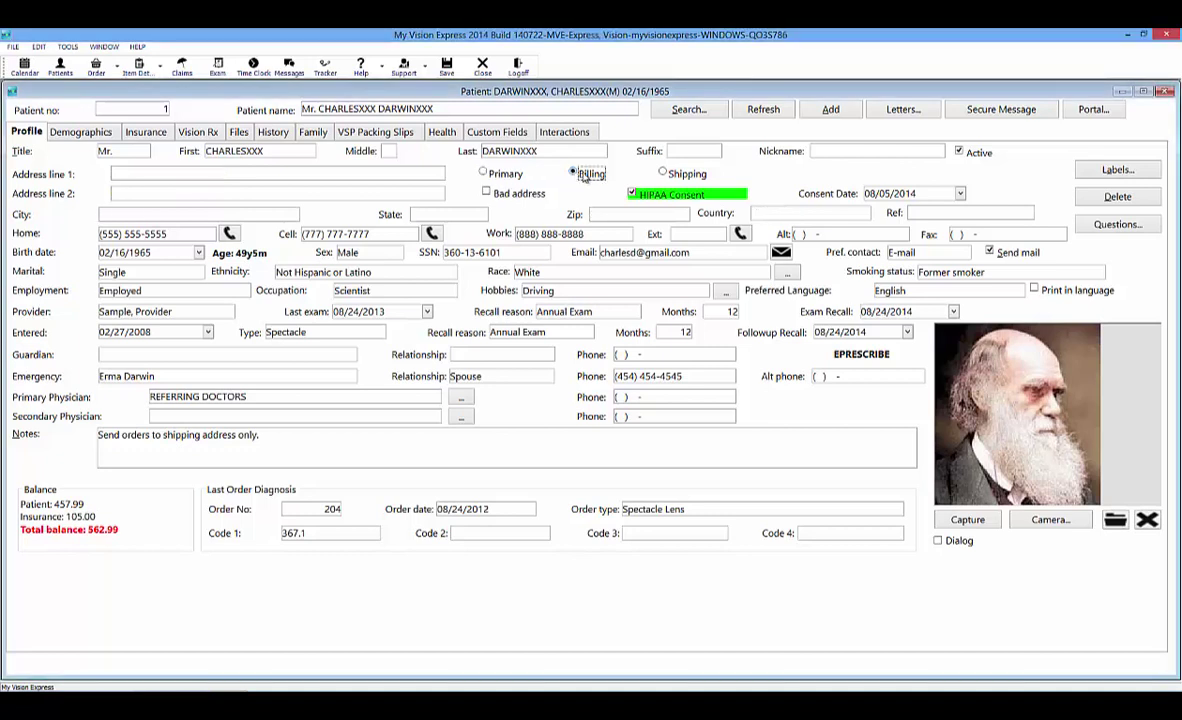
left_click(664, 174)
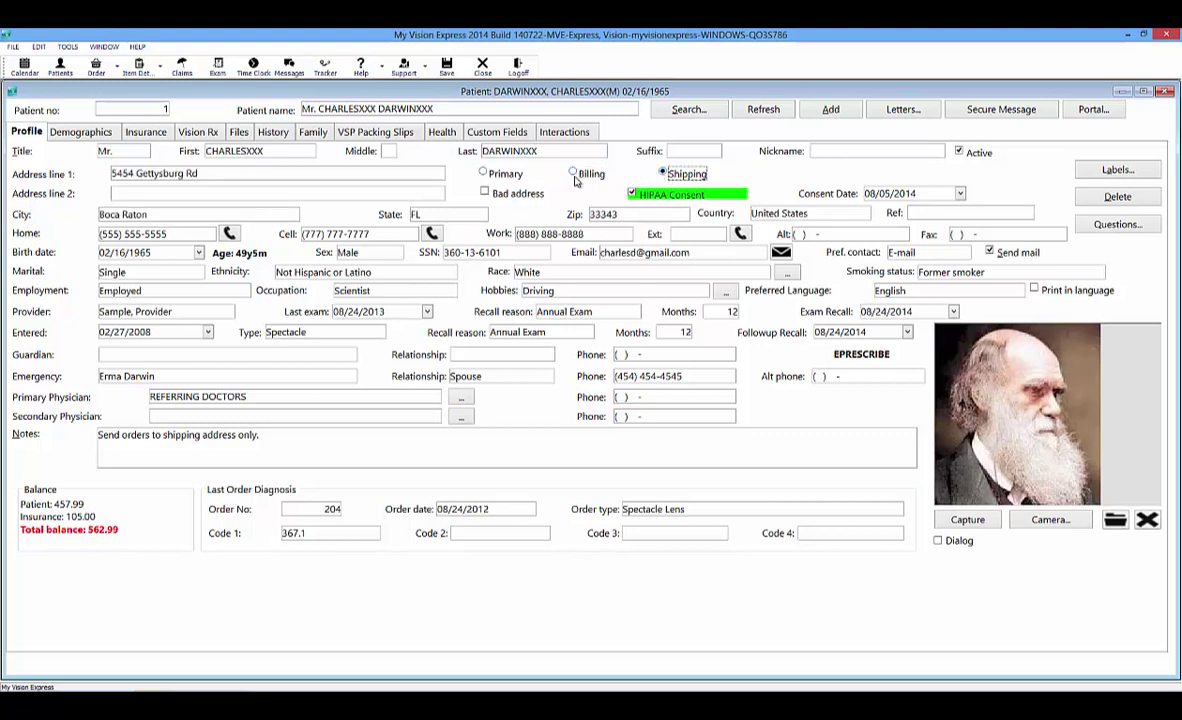
left_click(490, 178)
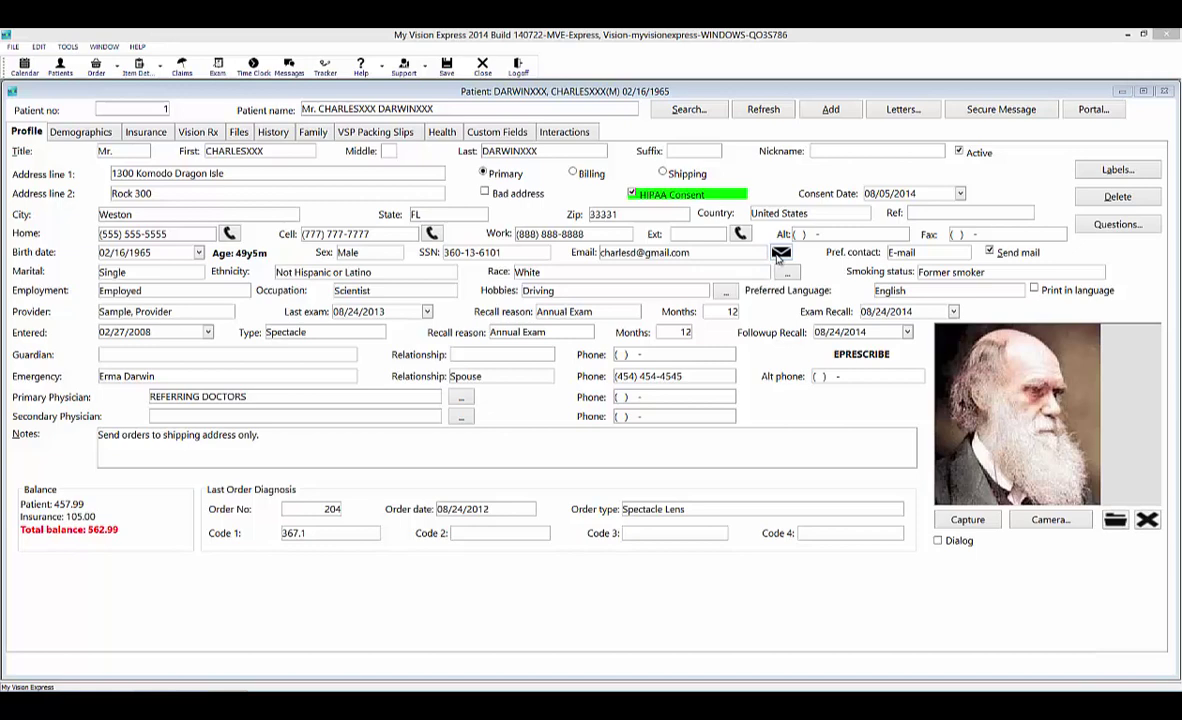
left_click(779, 254)
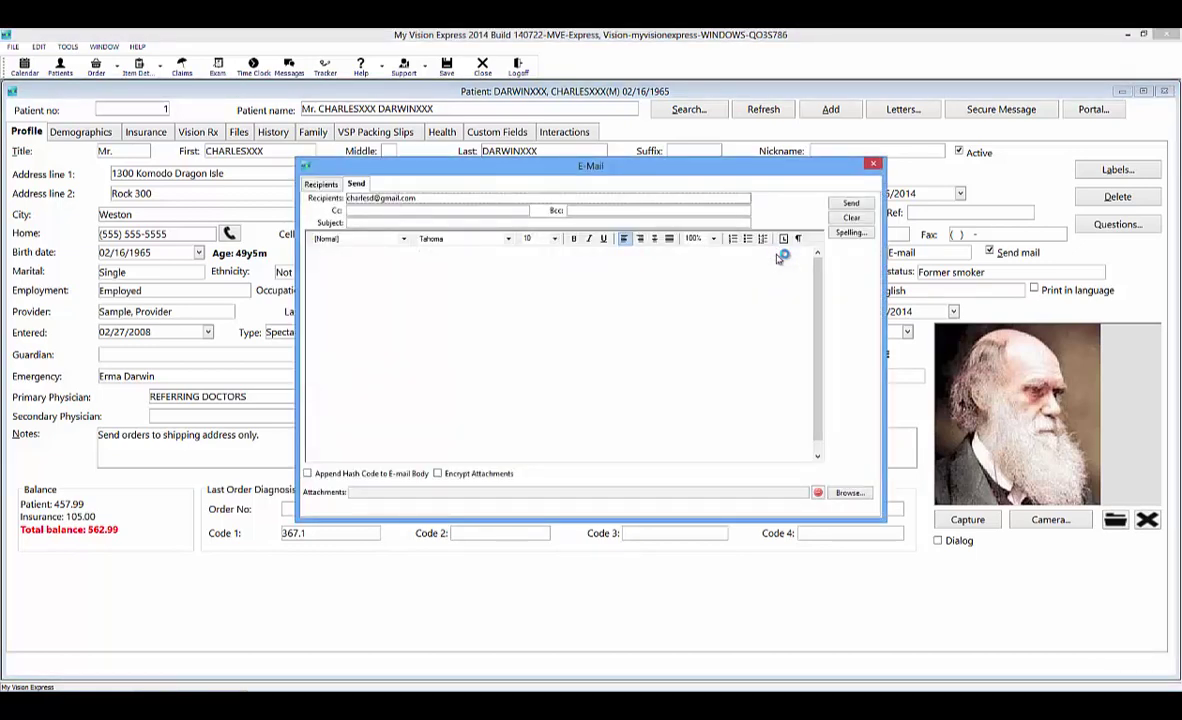
key("Escape")
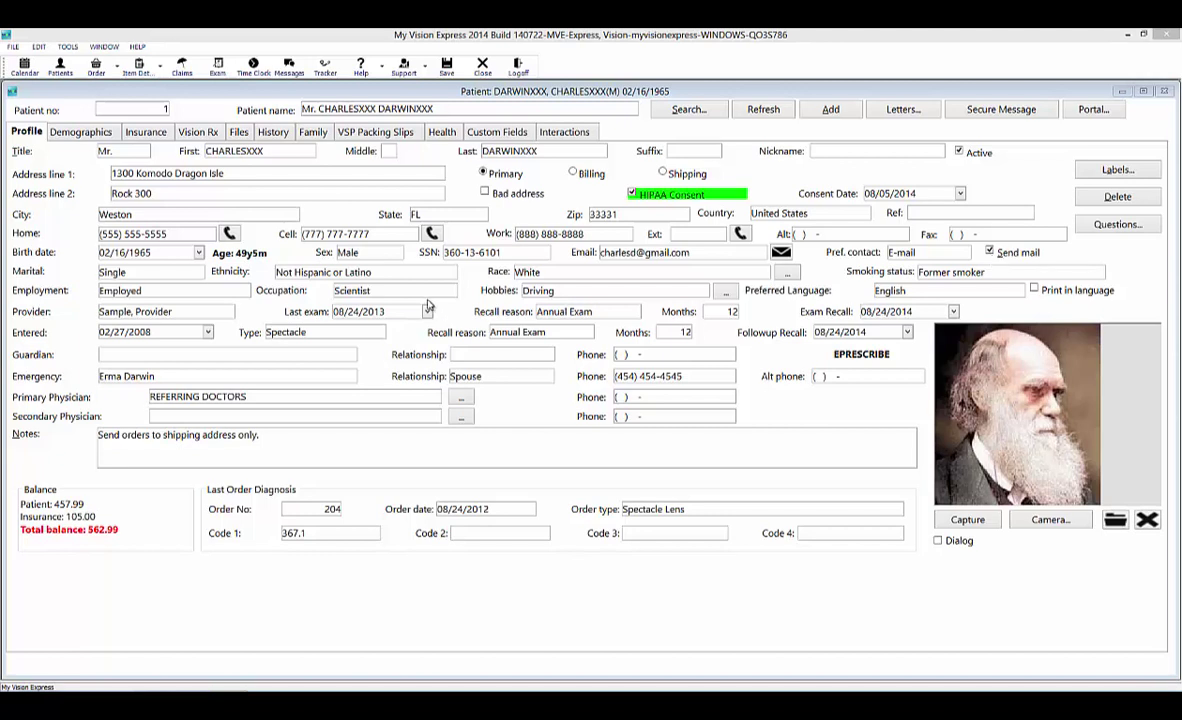
On the Profile tab, switch the patient's preferred language from English to French.
left_click(546, 276)
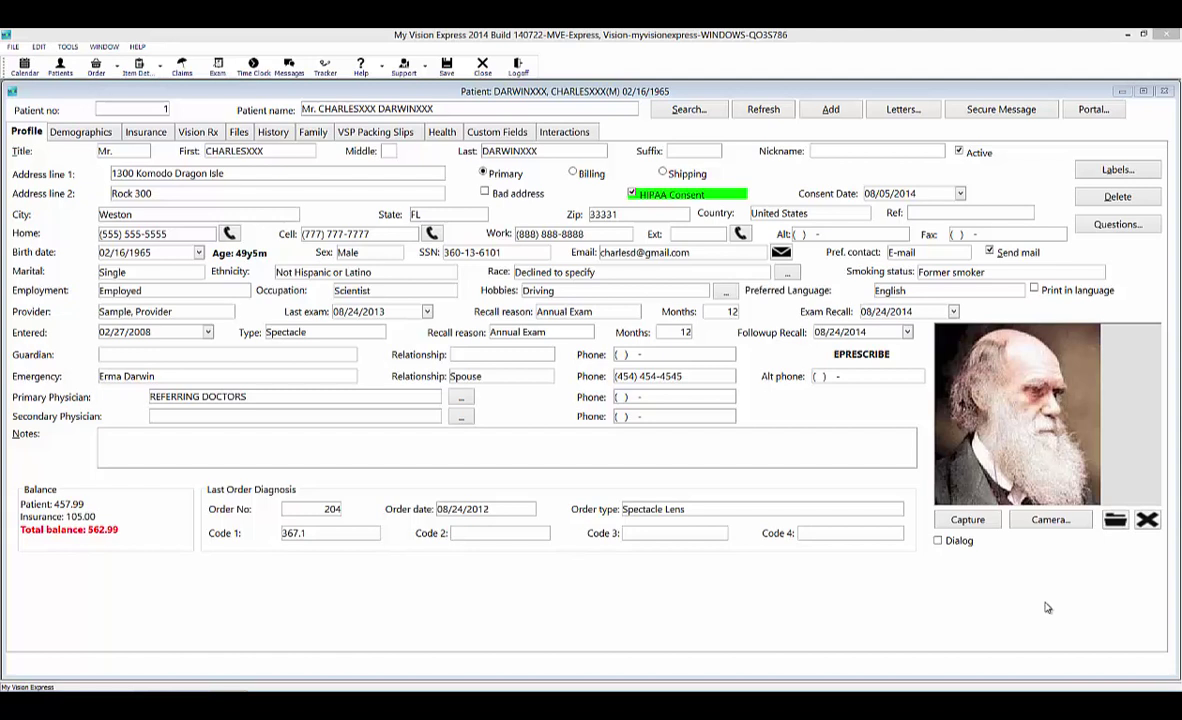
left_click(966, 292)
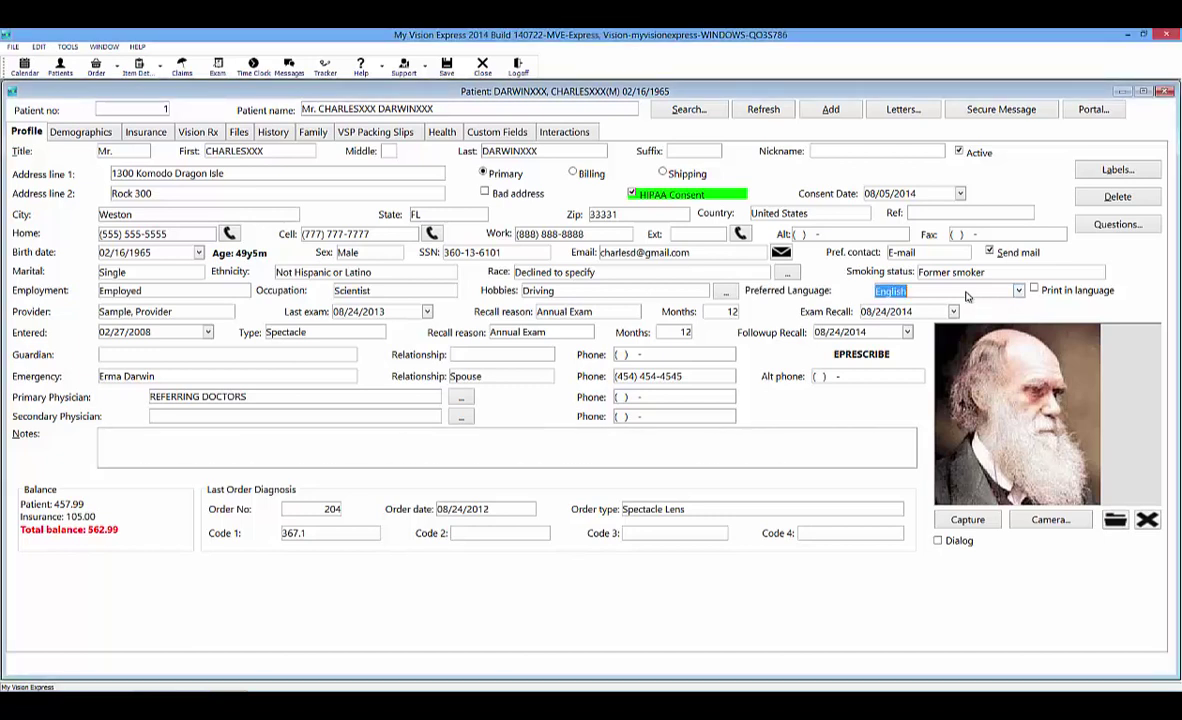
left_click(1018, 292)
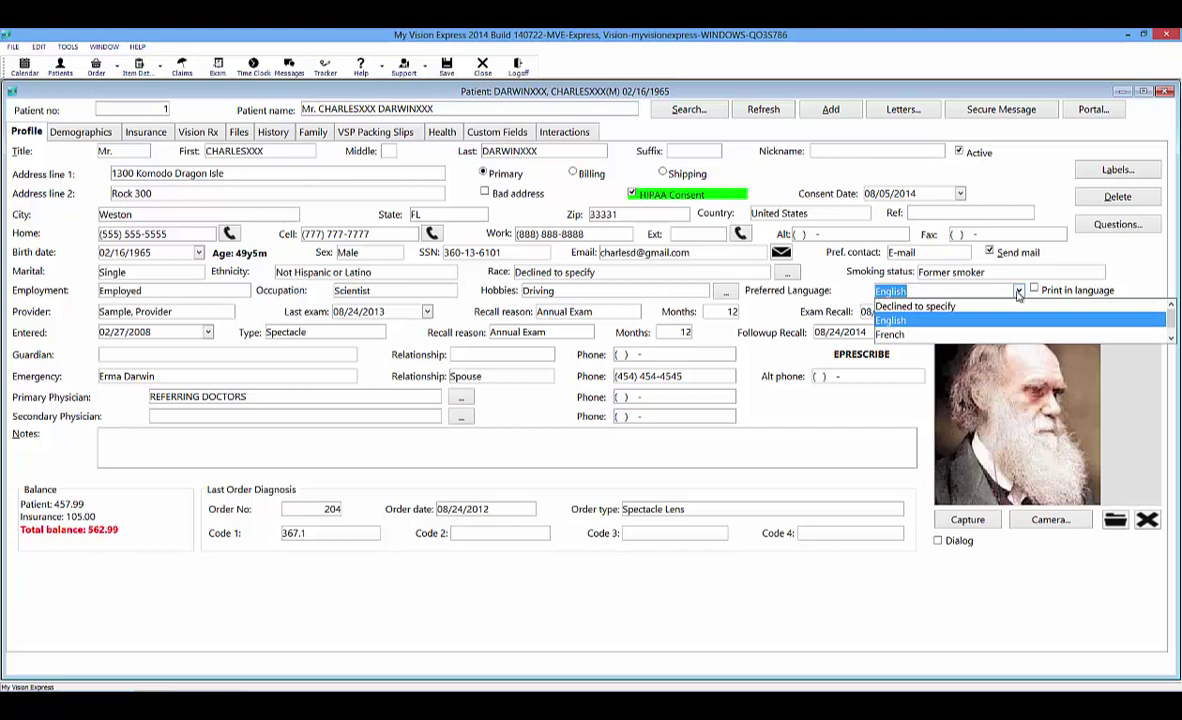
left_click(1172, 330)
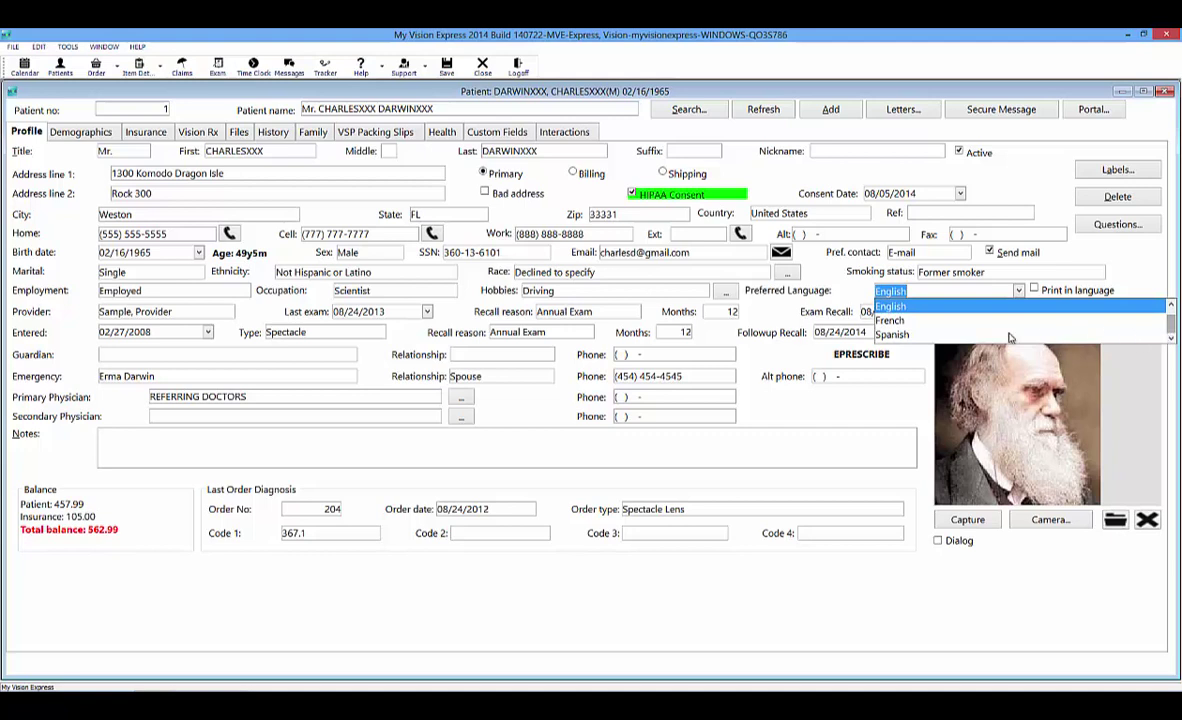
left_click(850, 305)
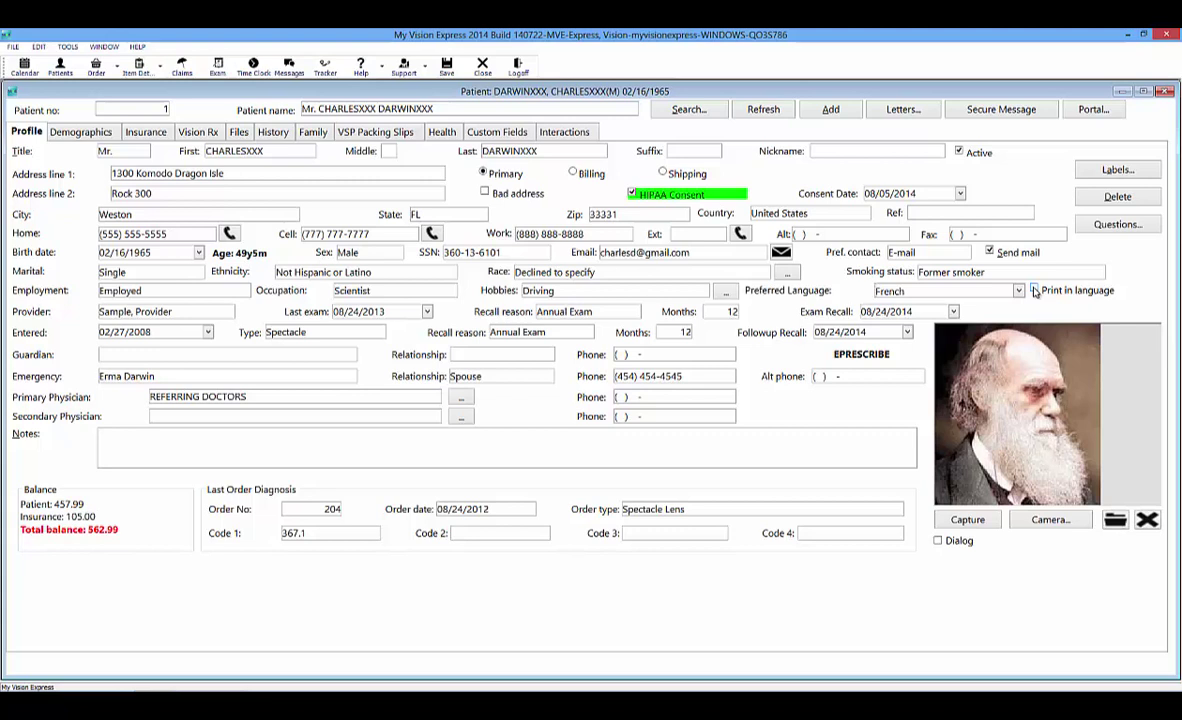
left_click(182, 443)
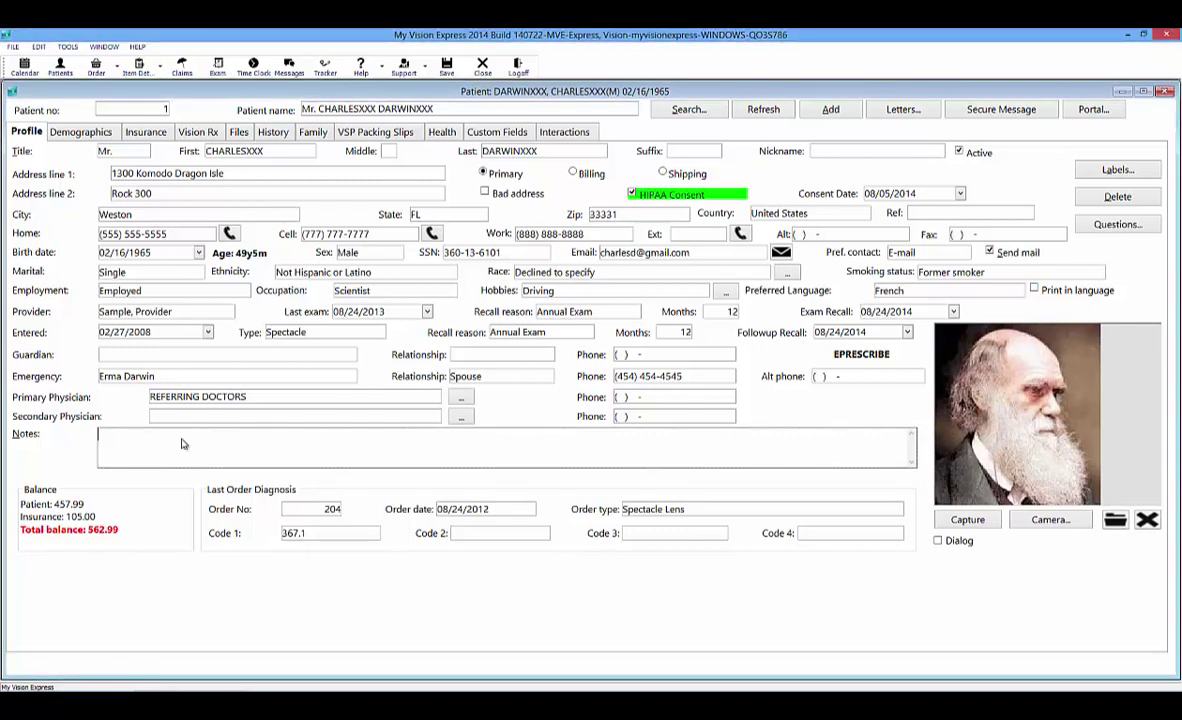
Type trial text in the patient Notes box, then erase it so the notes stay empty.
type("free type")
key("BackSpace")
key("BackSpace")
key("BackSpace")
key("BackSpace")
key("BackSpace")
key("BackSpace")
key("BackSpace")
key("BackSpace")
key("BackSpace")
key("BackSpace")
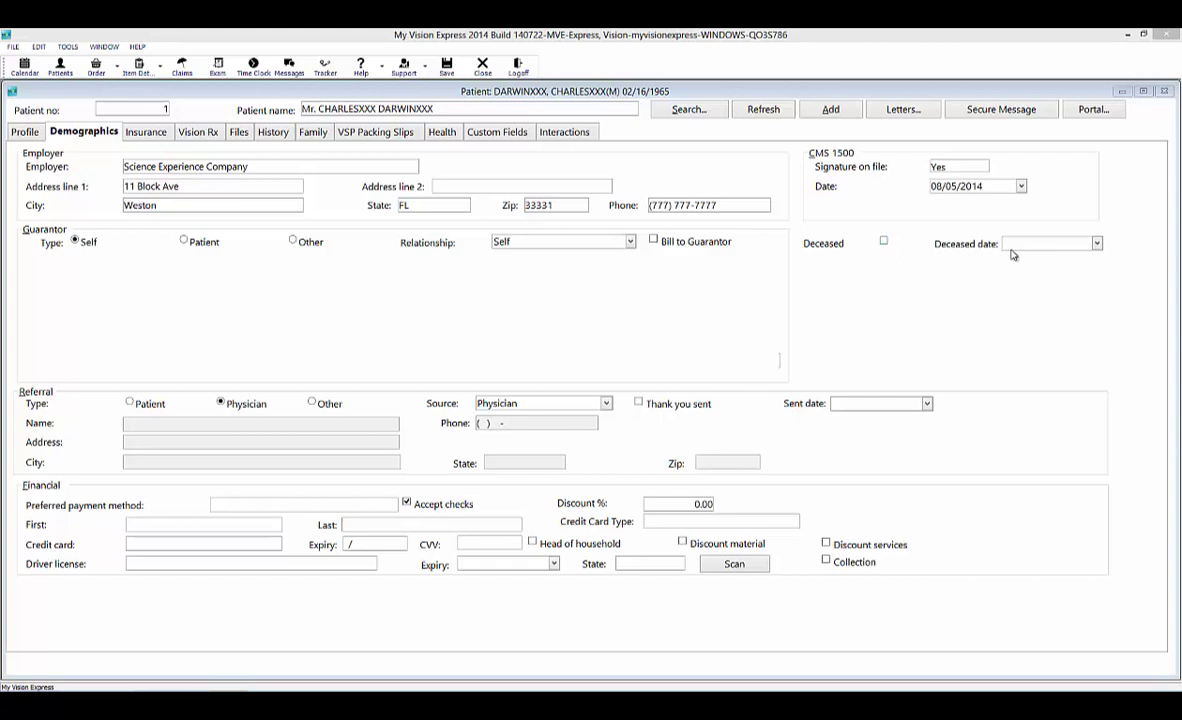
Mark the referral type as Patient in the Demographics Referral section.
left_click(129, 402)
After dismissing the Physician list, set referral type and source to Other, sent 08/05/2014.
left_click(221, 404)
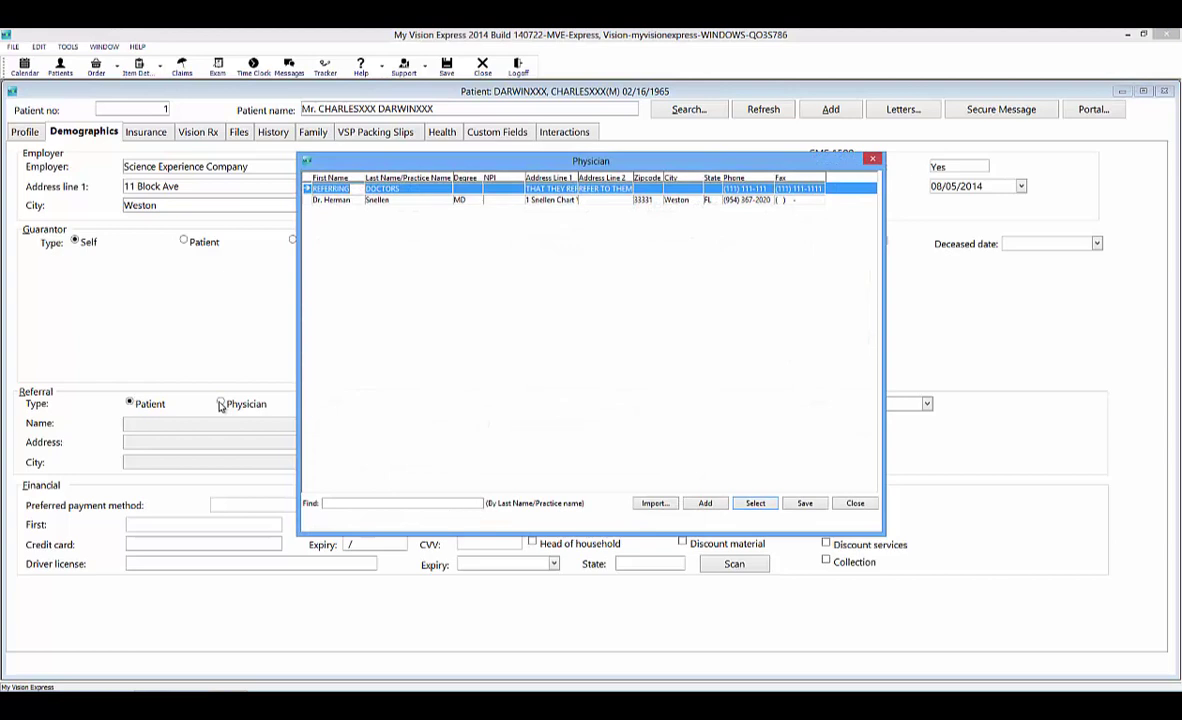
left_click(856, 503)
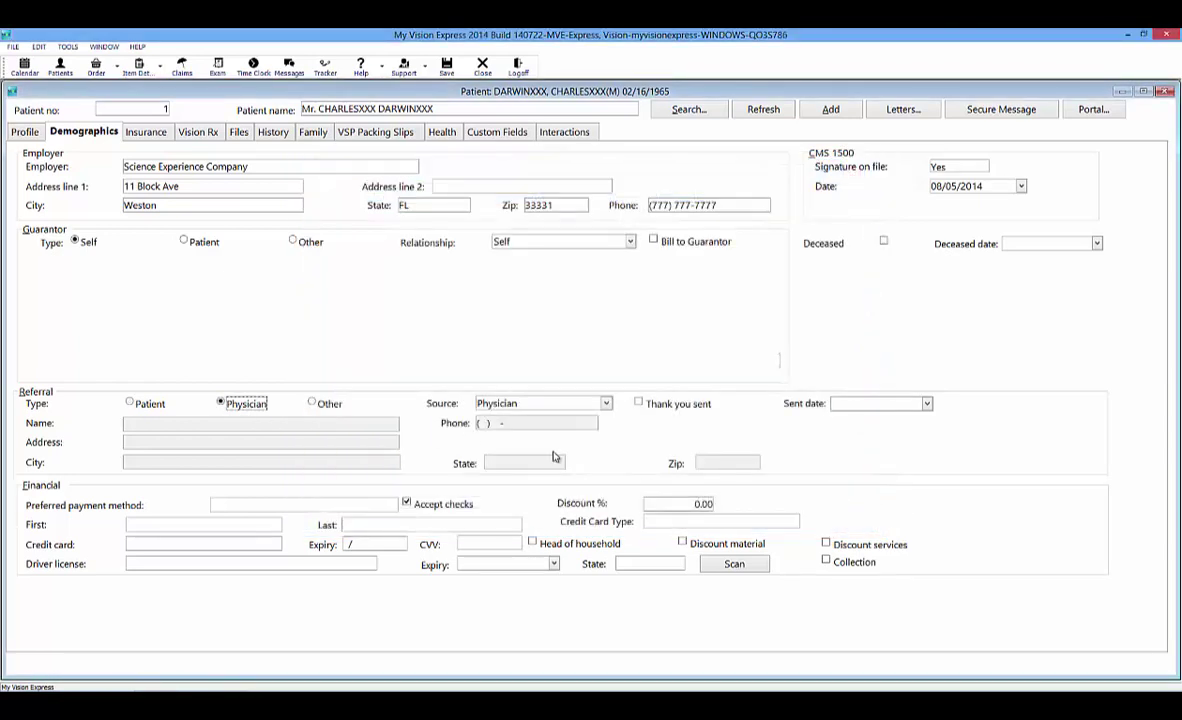
left_click(312, 404)
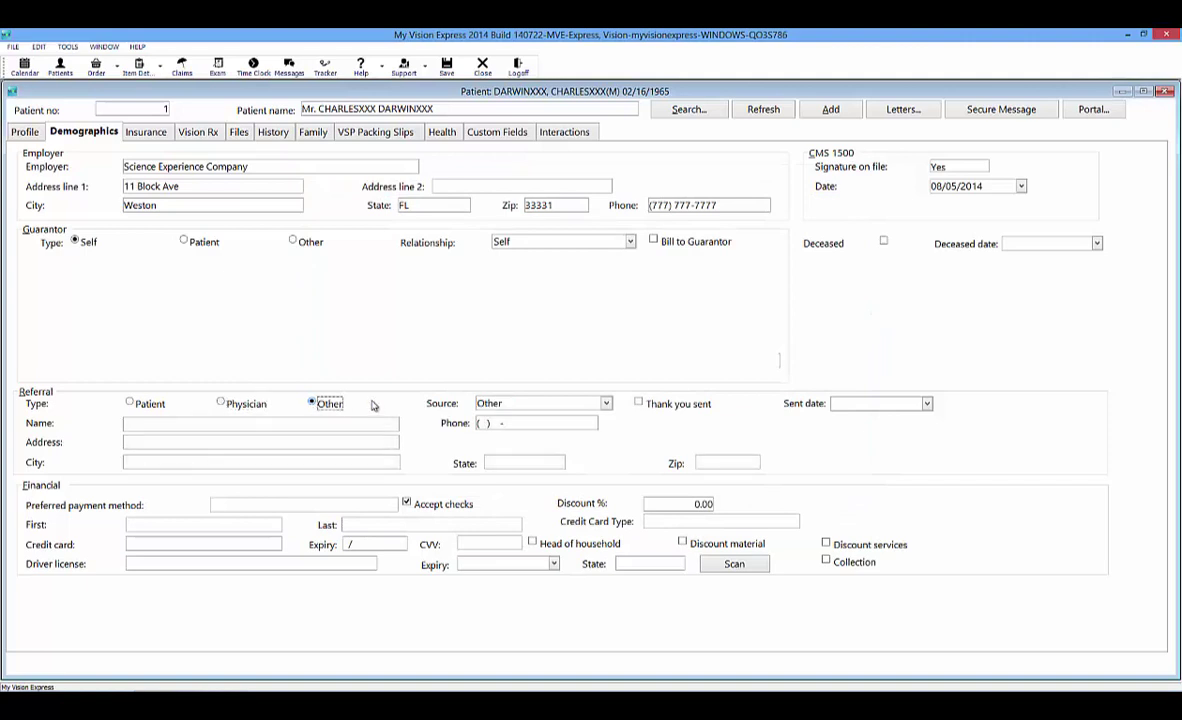
left_click(560, 404)
left_click(606, 404)
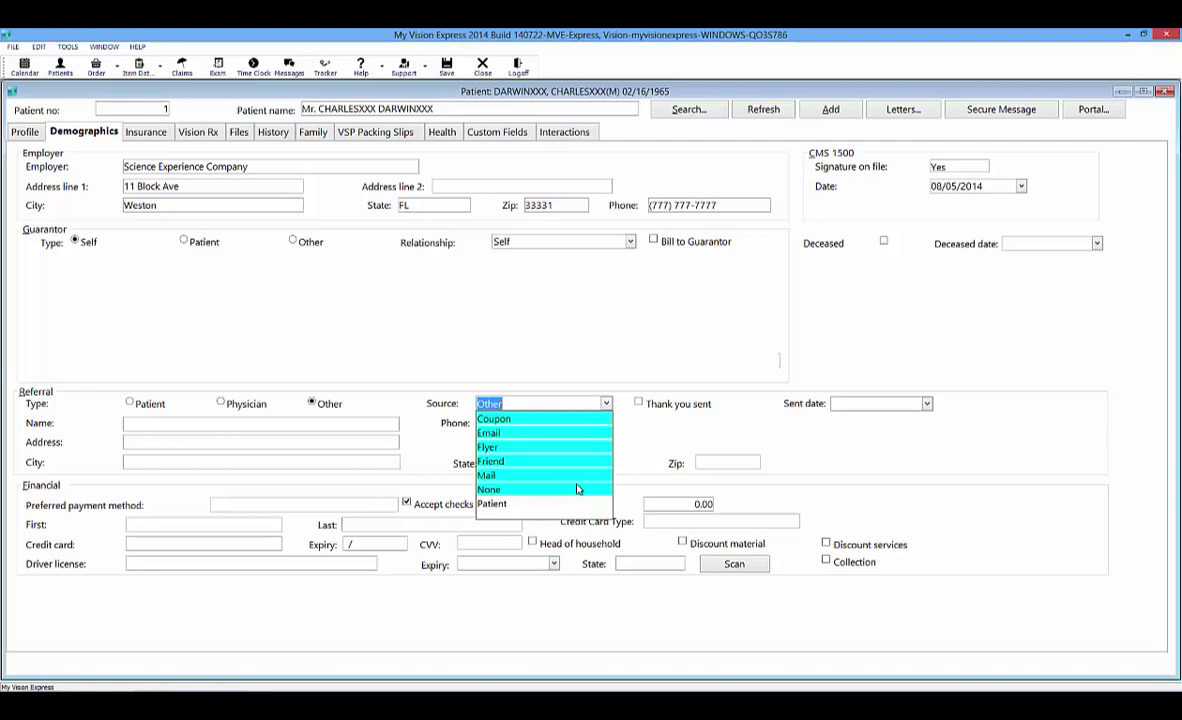
left_click(675, 437)
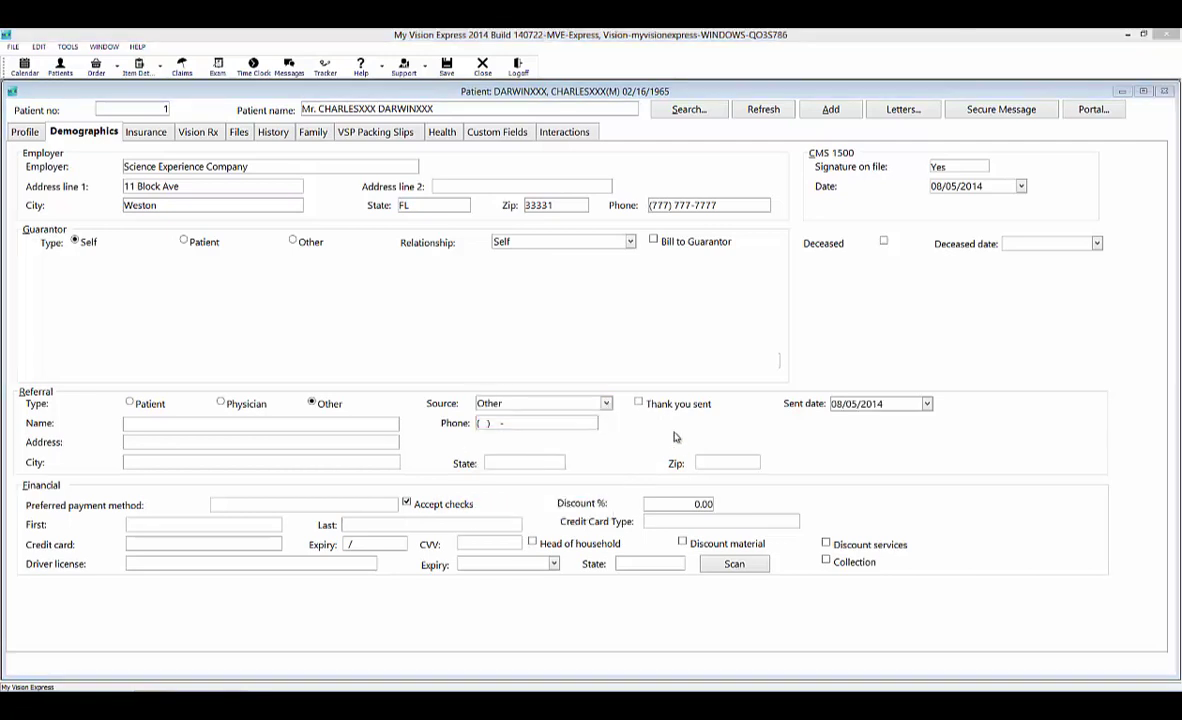
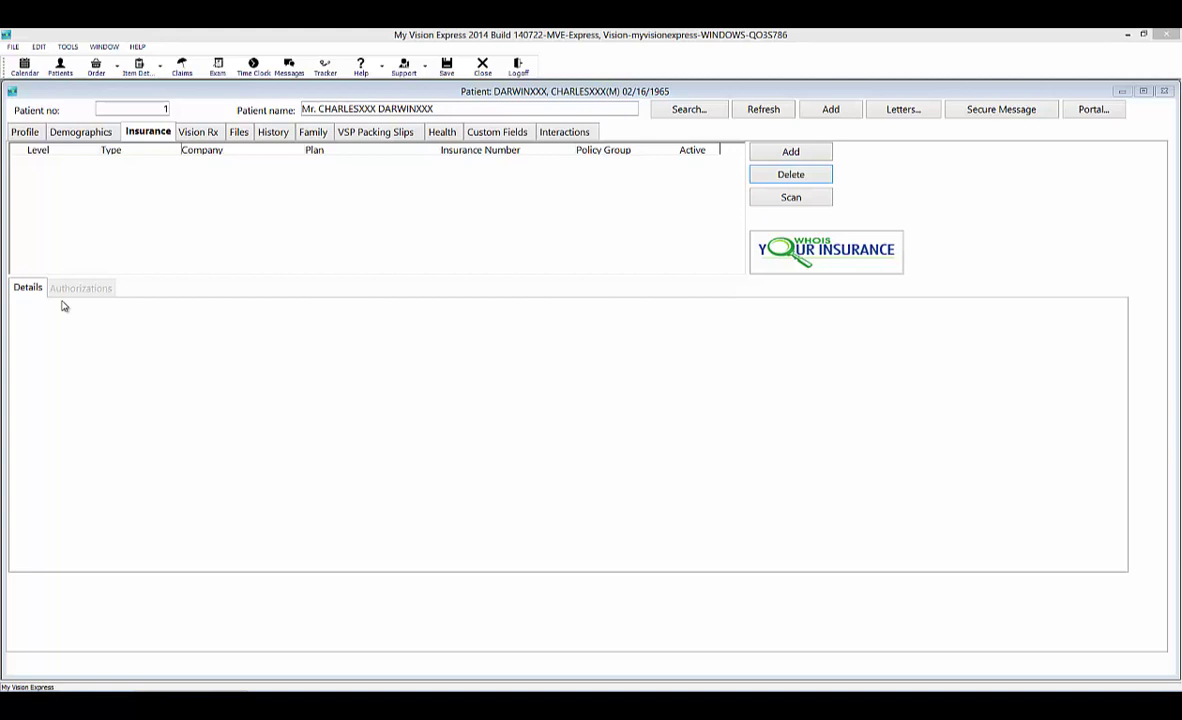
Add an insurance entry of type Vision with Primary sequence, toggling Active off and back on.
left_click(823, 159)
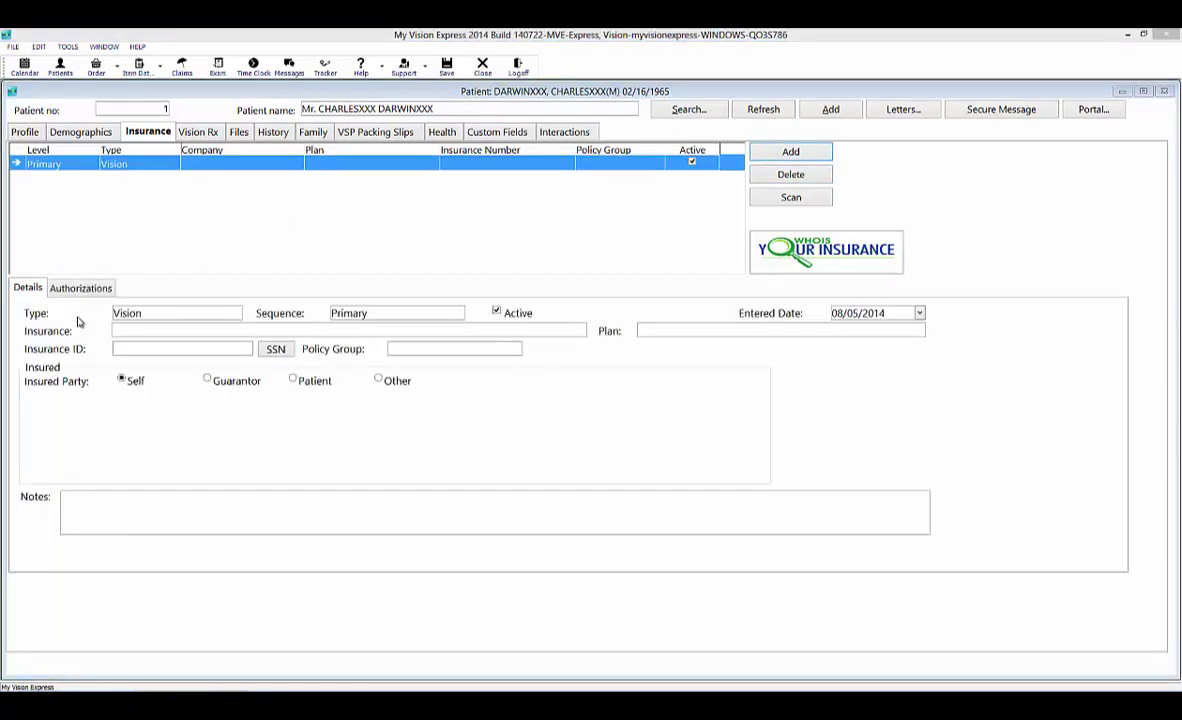
left_click(169, 317)
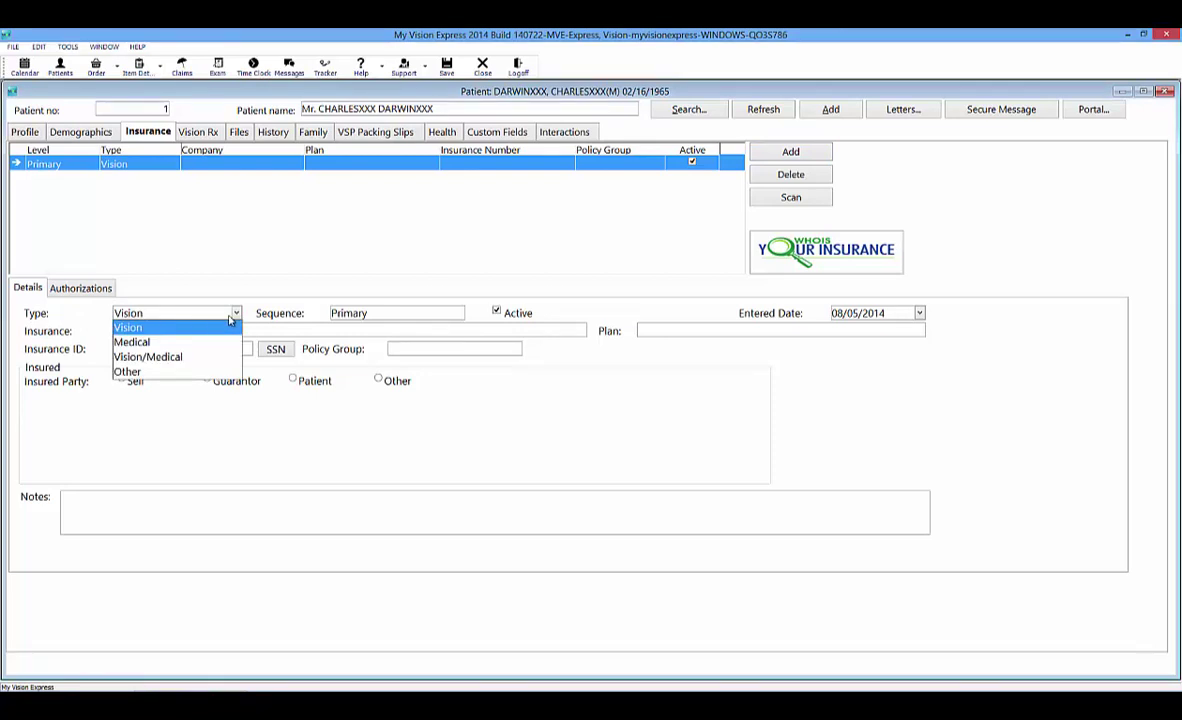
left_click(387, 316)
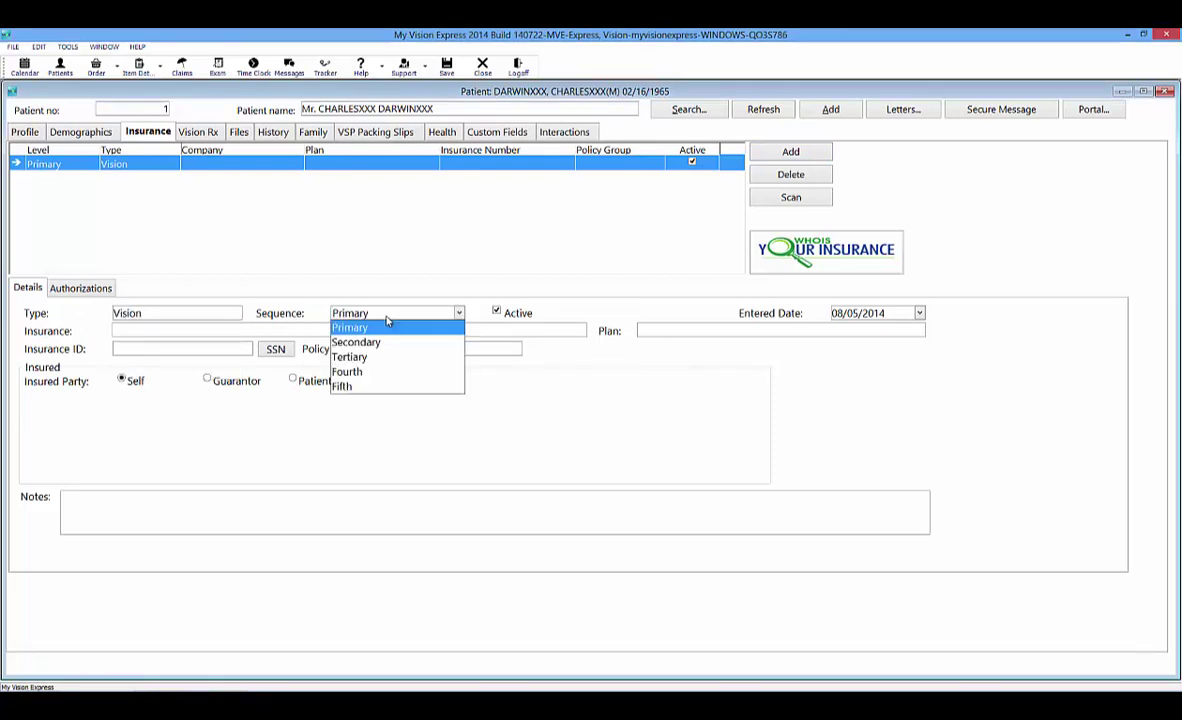
left_click(496, 314)
left_click(496, 313)
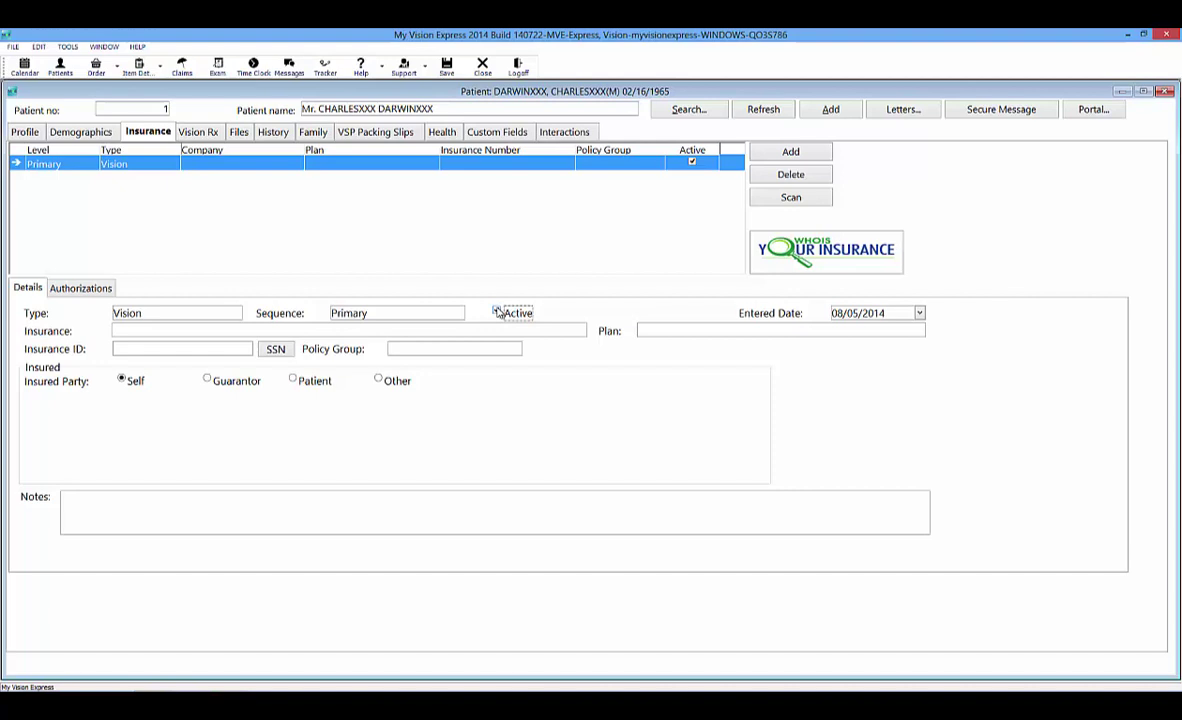
left_click(497, 313)
Choose EYEMED VISION CARE as the insurer with the Access plan.
left_click(292, 331)
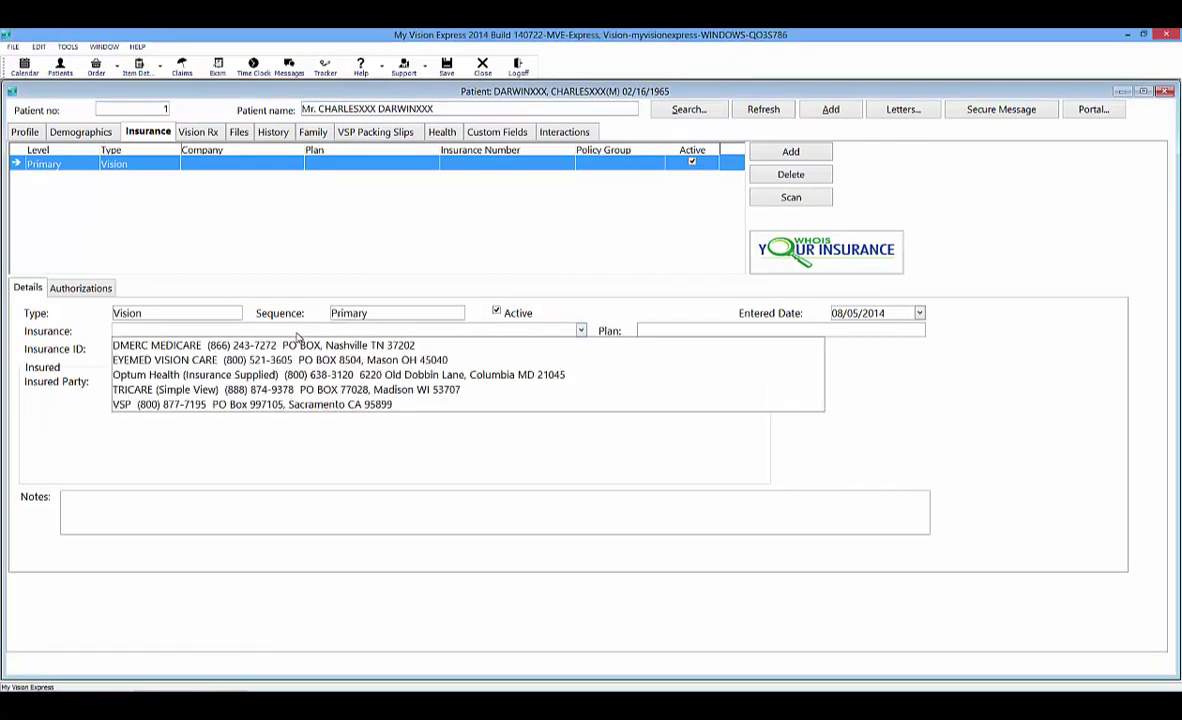
left_click(278, 360)
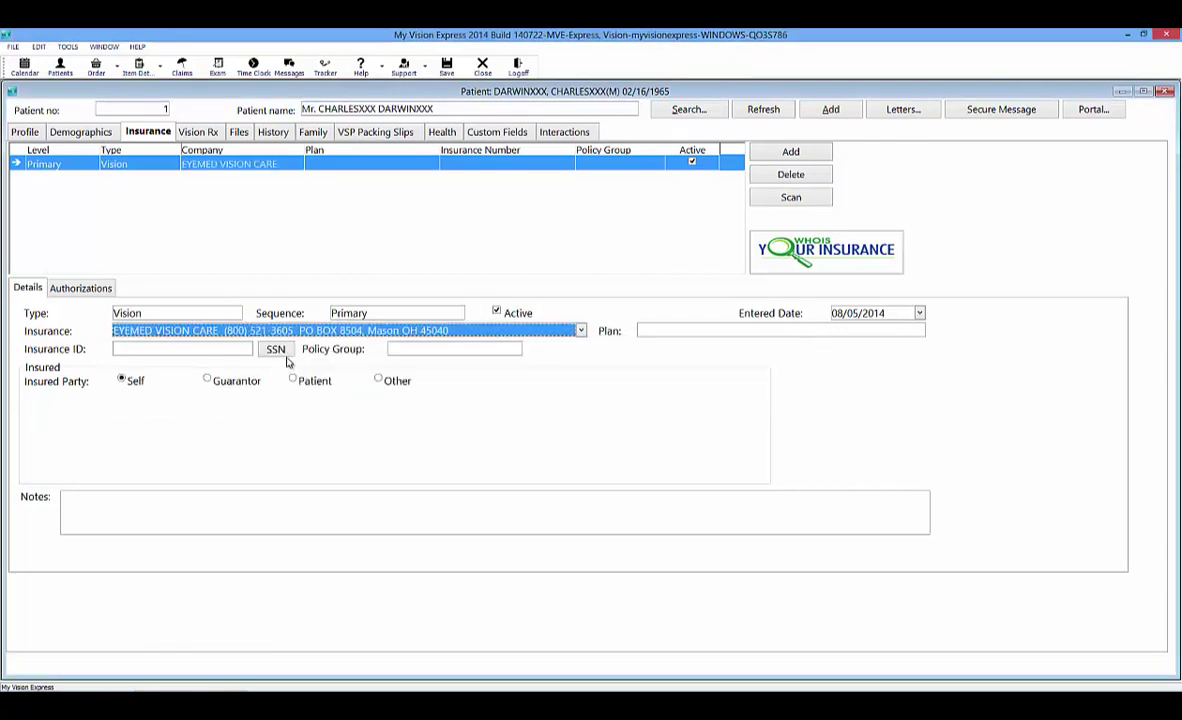
left_click(654, 333)
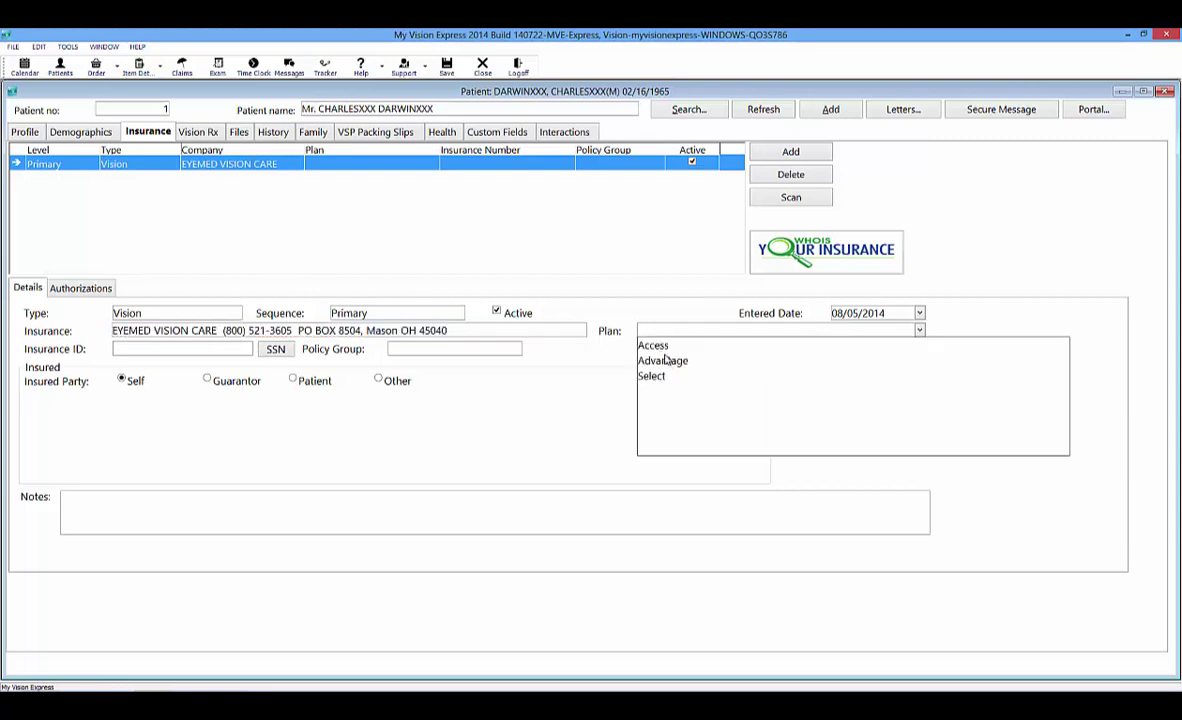
left_click(666, 349)
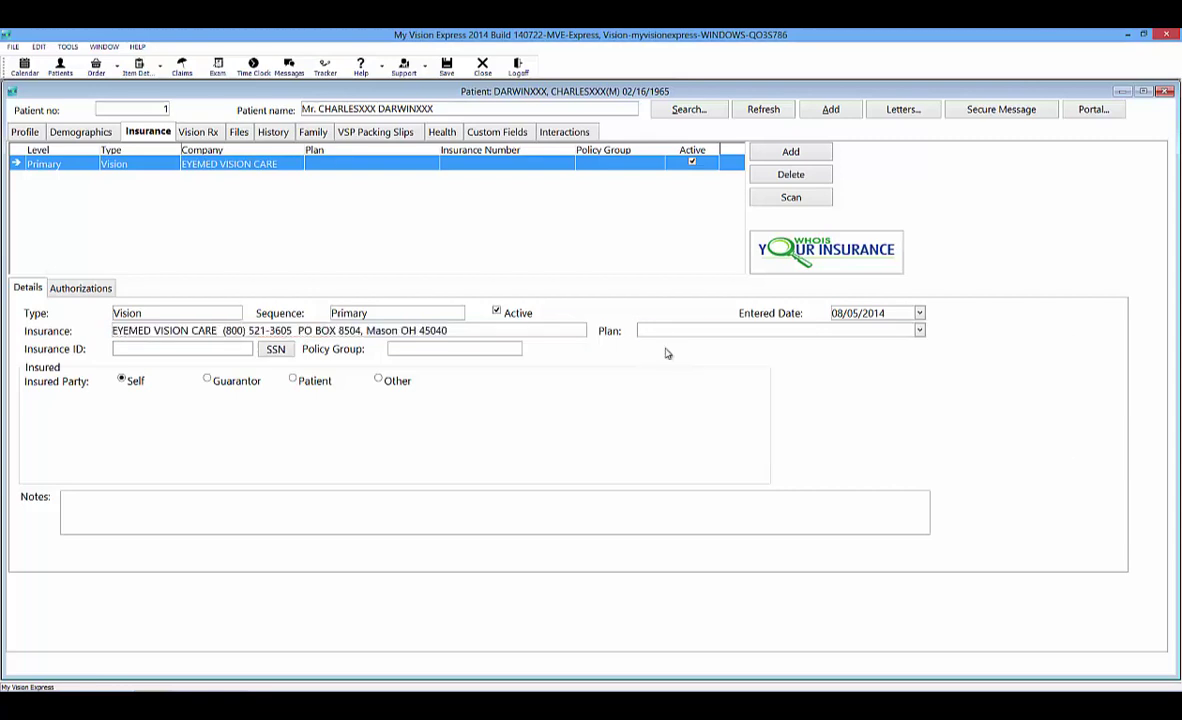
Fill the insurance ID from the patient's SSN and view the insurance's authorizations.
left_click(197, 350)
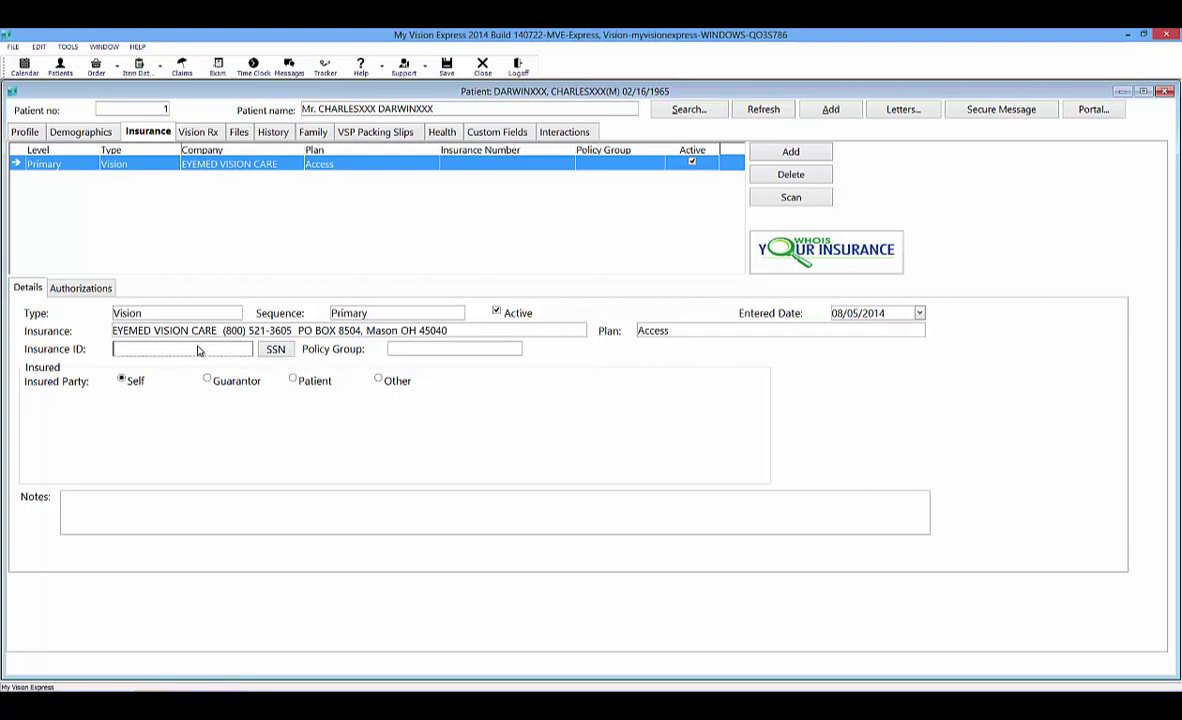
type("9089-")
left_click(274, 353)
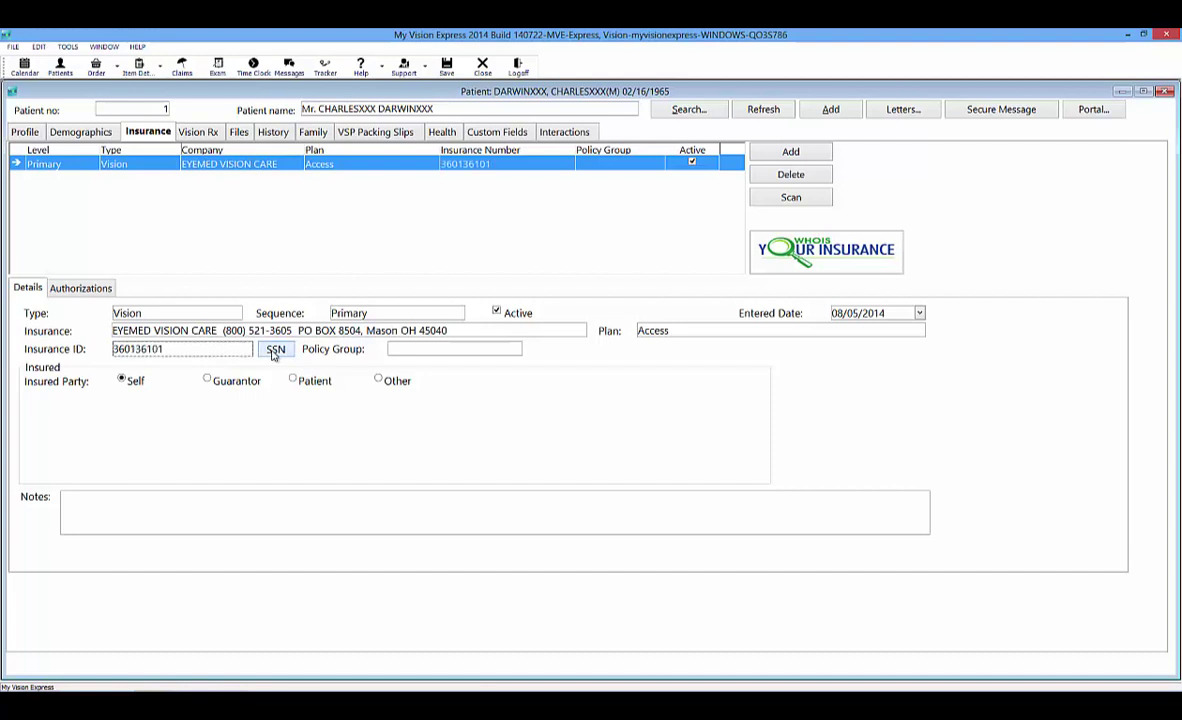
left_click(409, 351)
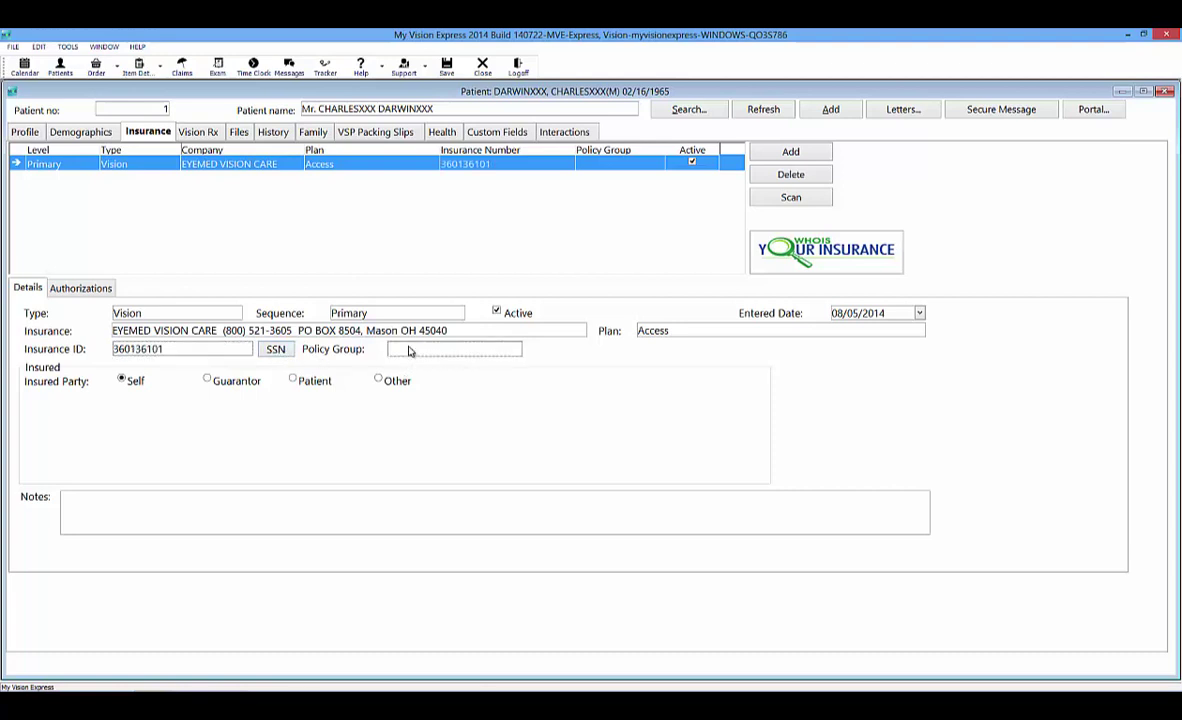
left_click(74, 289)
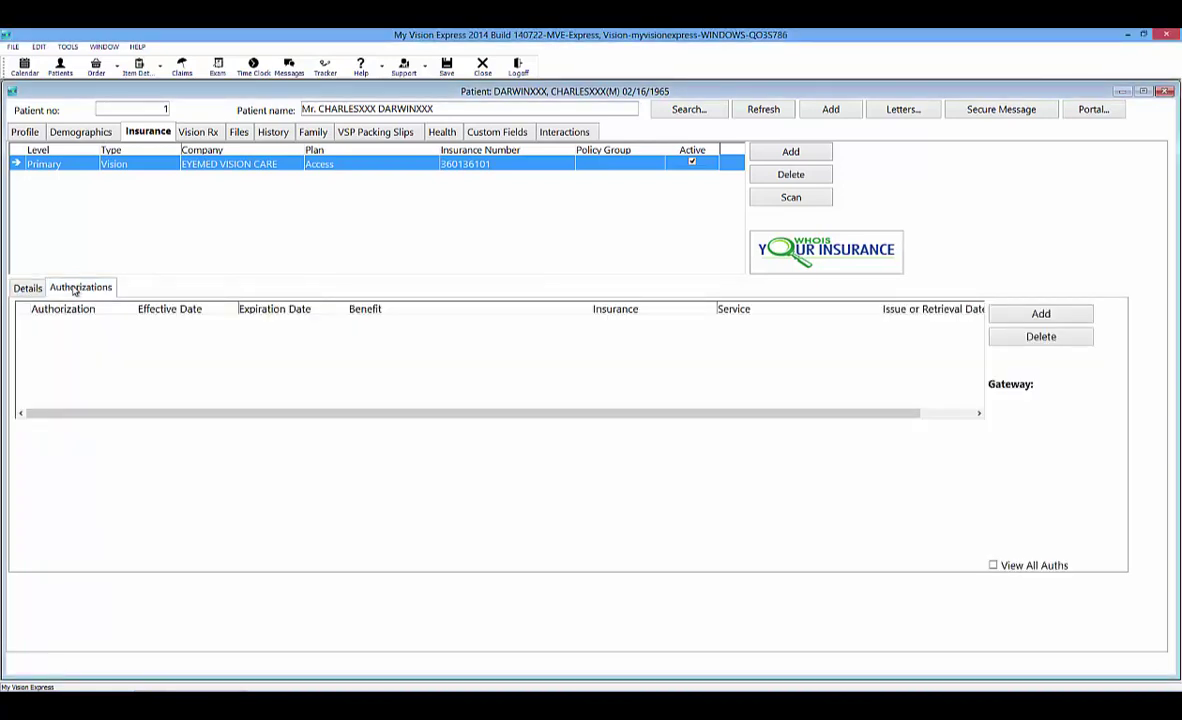
Add an EYEMED authorization for 08/05/2014–08/12/2014, then start a new spectacle lens prescription.
left_click(1038, 314)
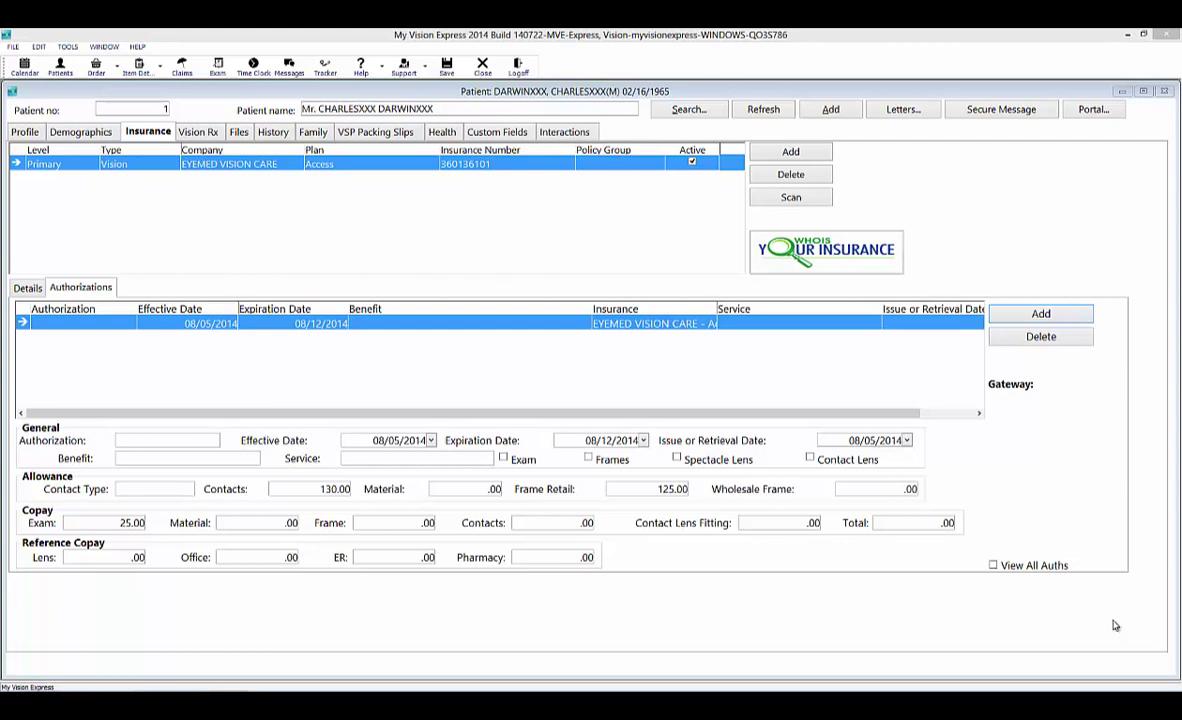
key("ctrl+shift+Tab")
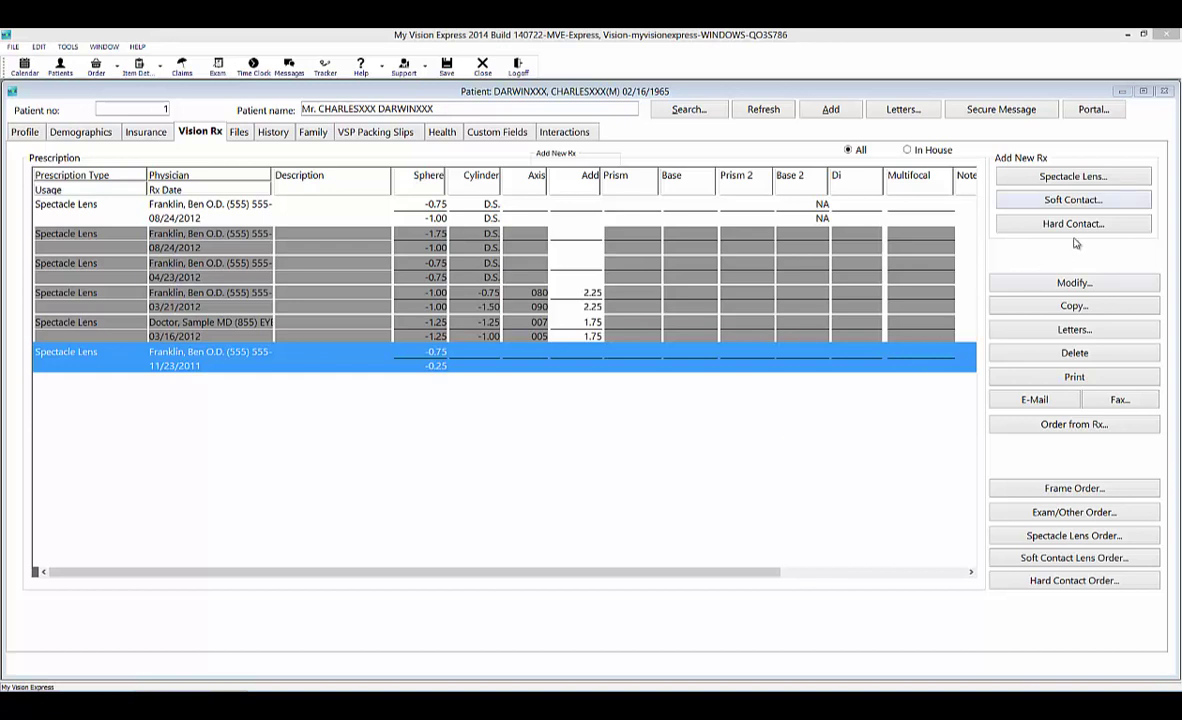
left_click(1030, 177)
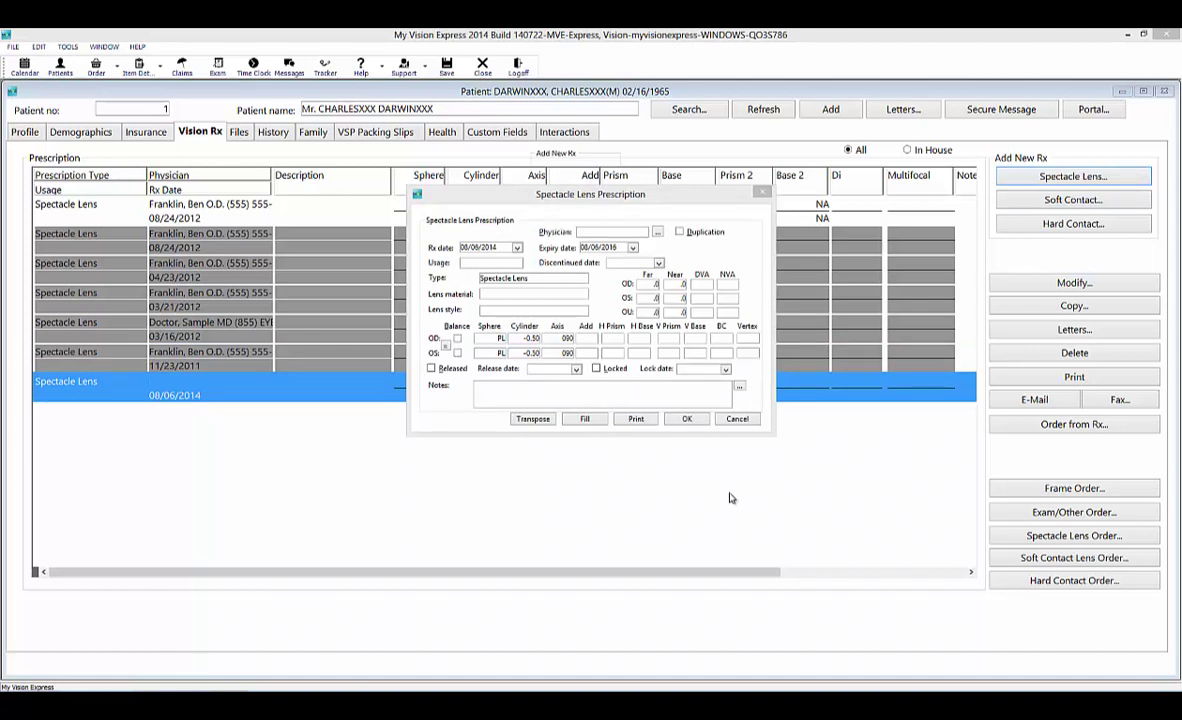
left_click(642, 233)
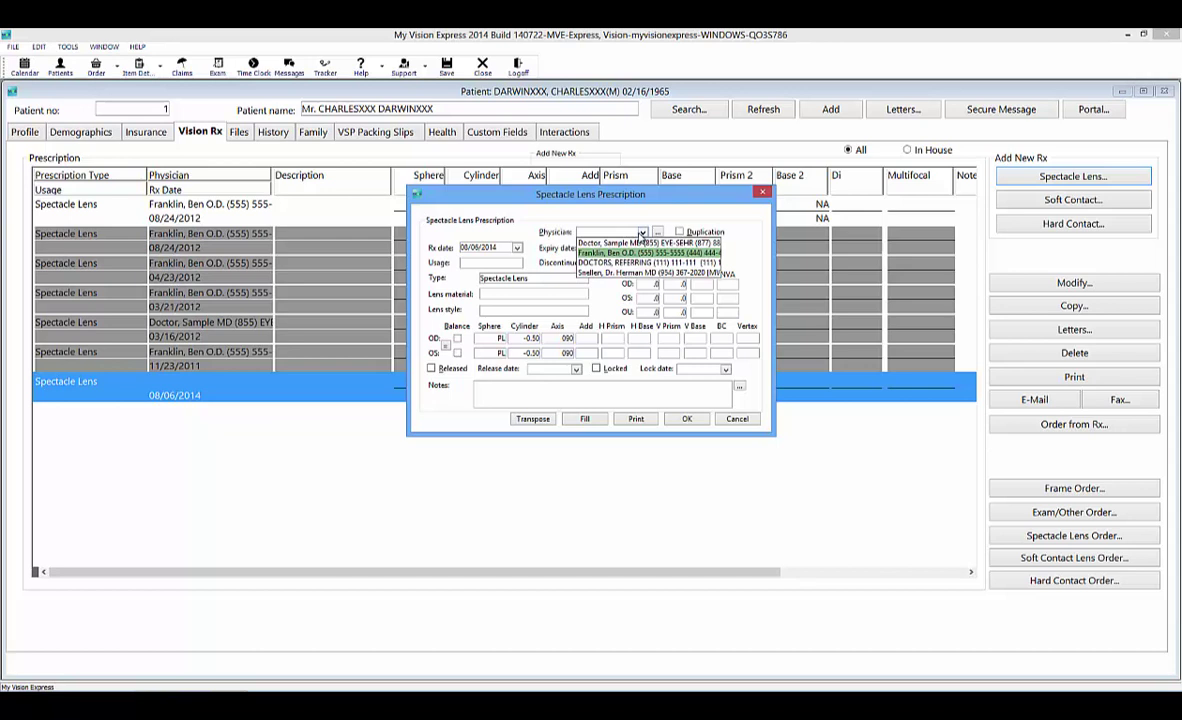
left_click(642, 234)
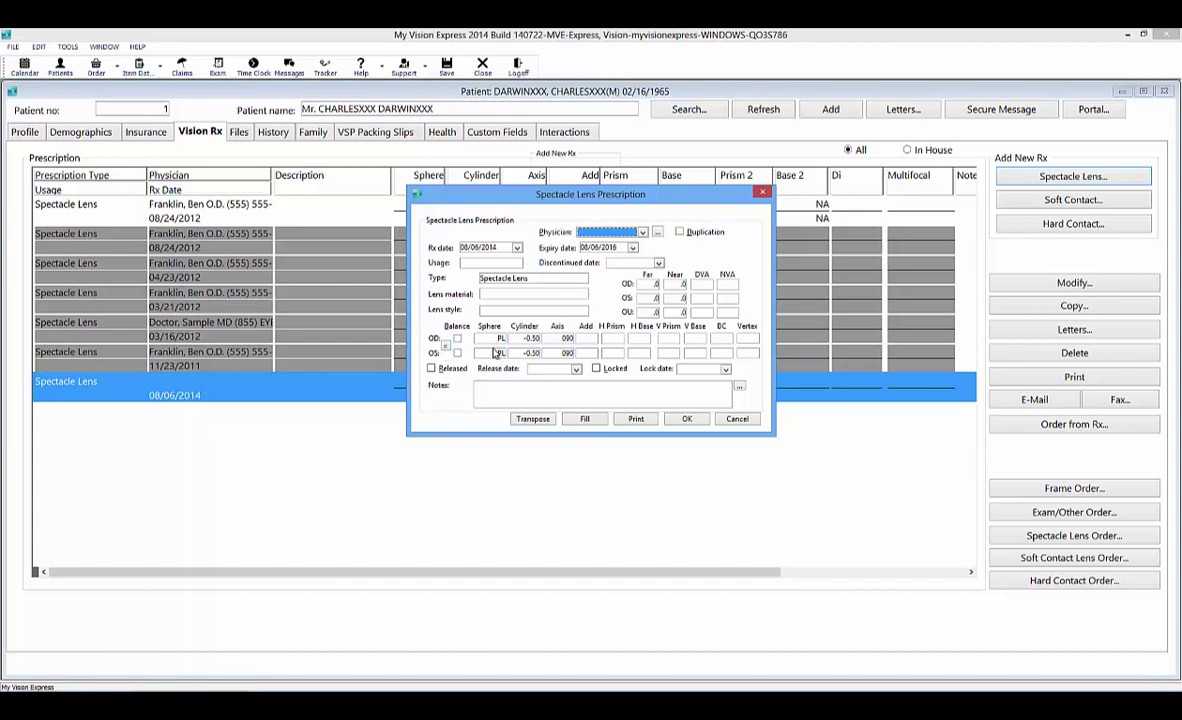
Set the right-eye sphere to PL and transpose the prescription to minus-cylinder form.
left_click(499, 340)
left_click(490, 349)
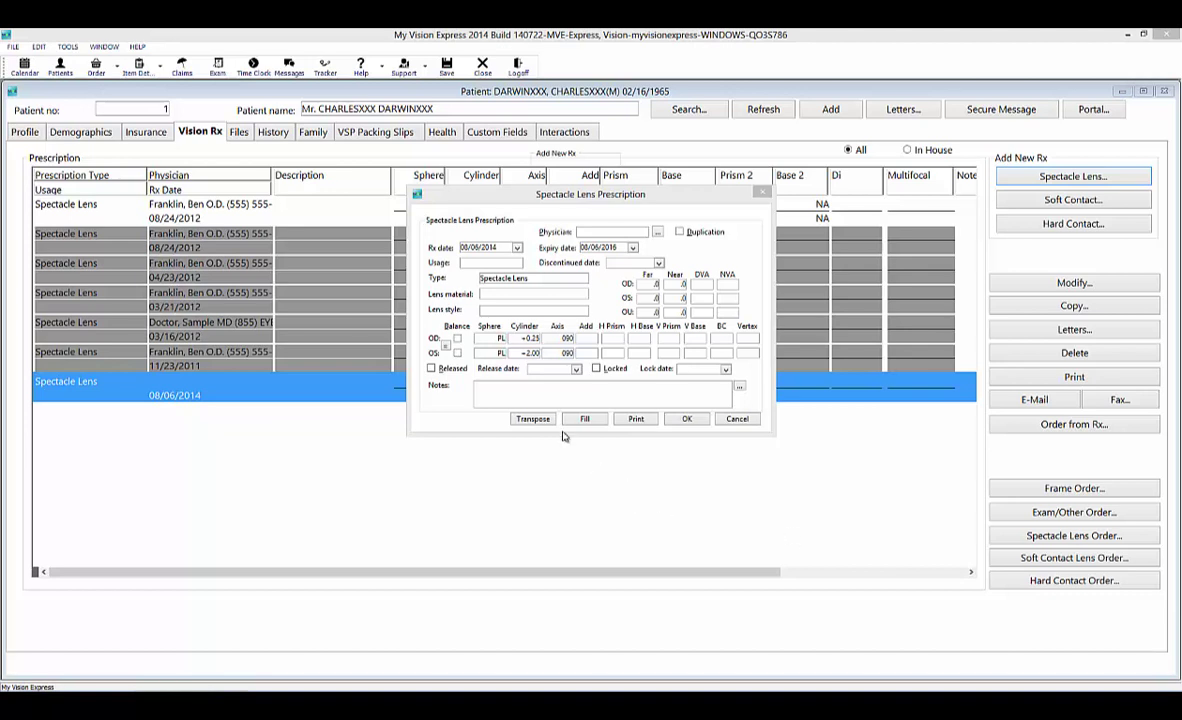
left_click(533, 419)
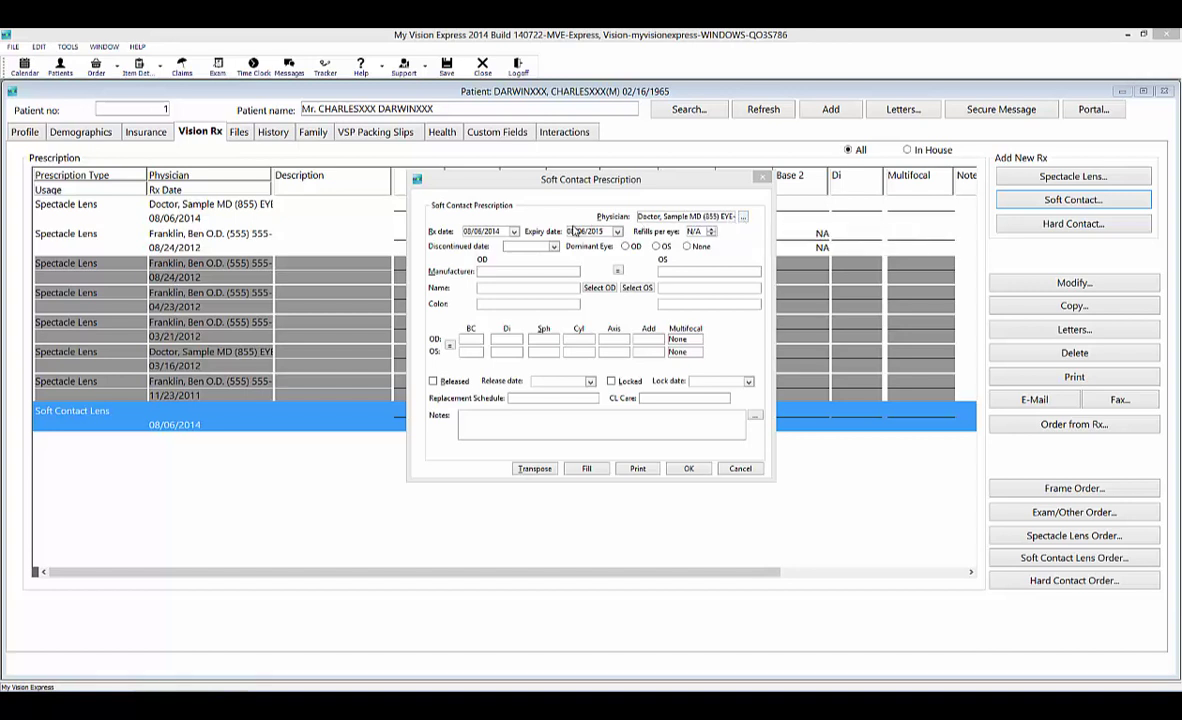
Pick Alcon Air Optix Aqua 6pk, sphere -0.50, for the right eye from inventory.
left_click(599, 288)
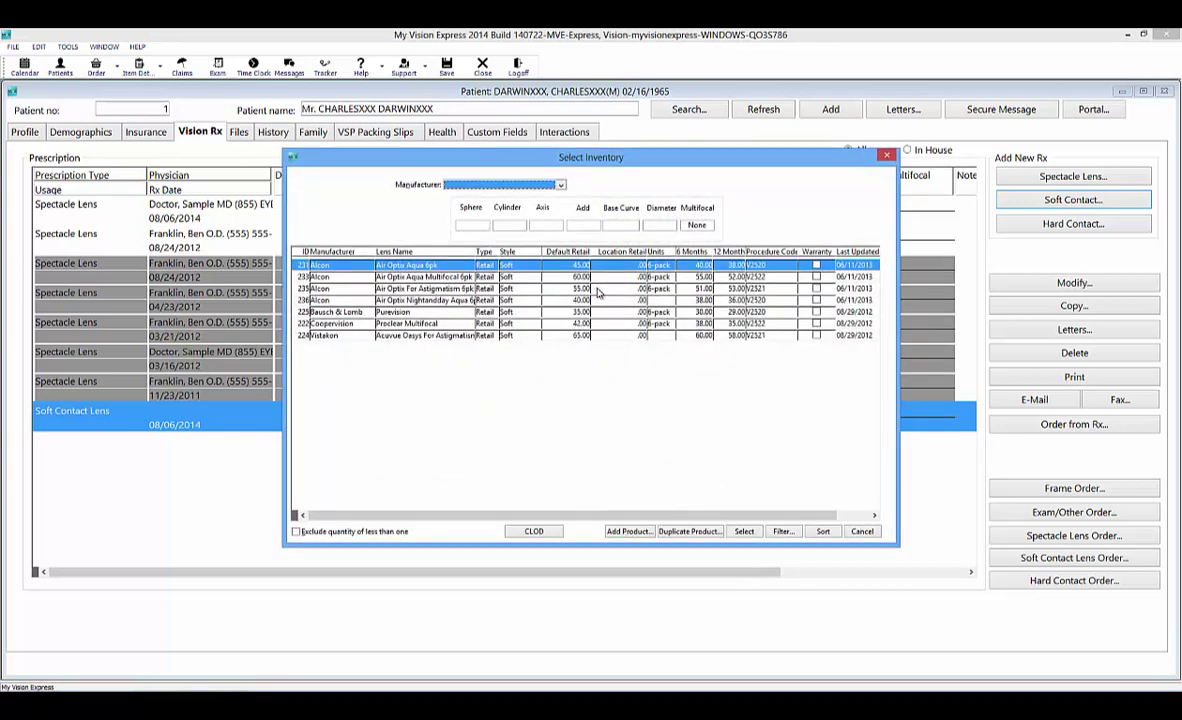
left_click(561, 185)
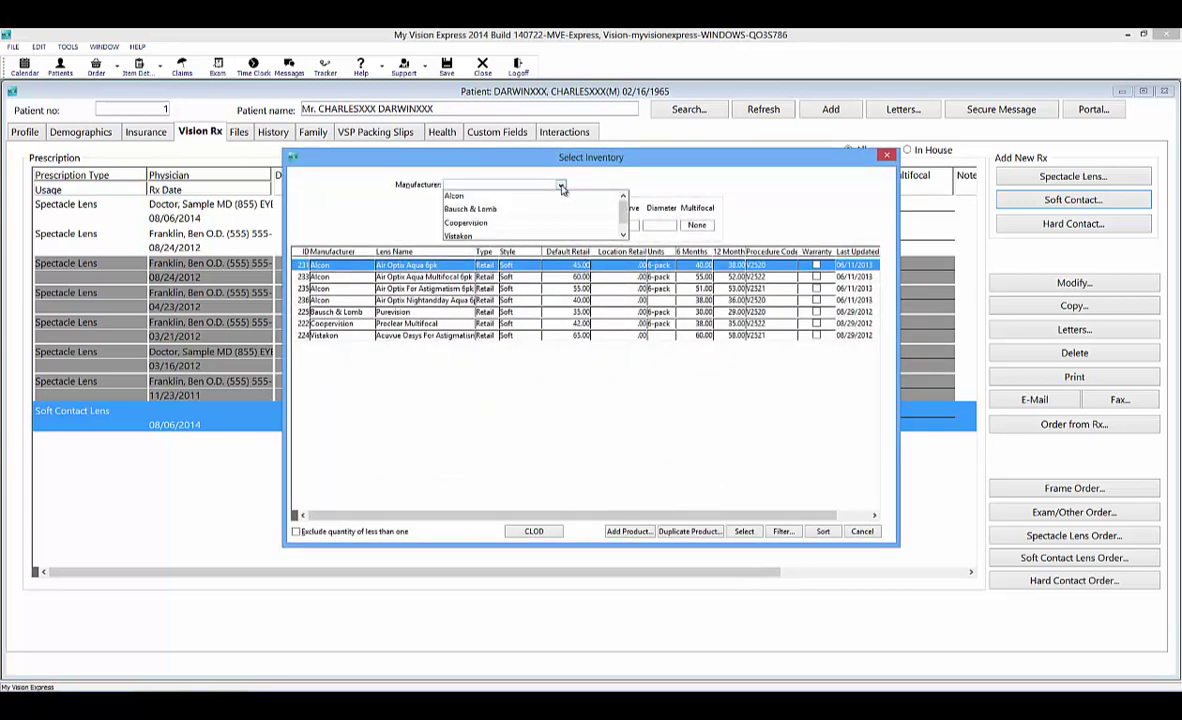
left_click(506, 196)
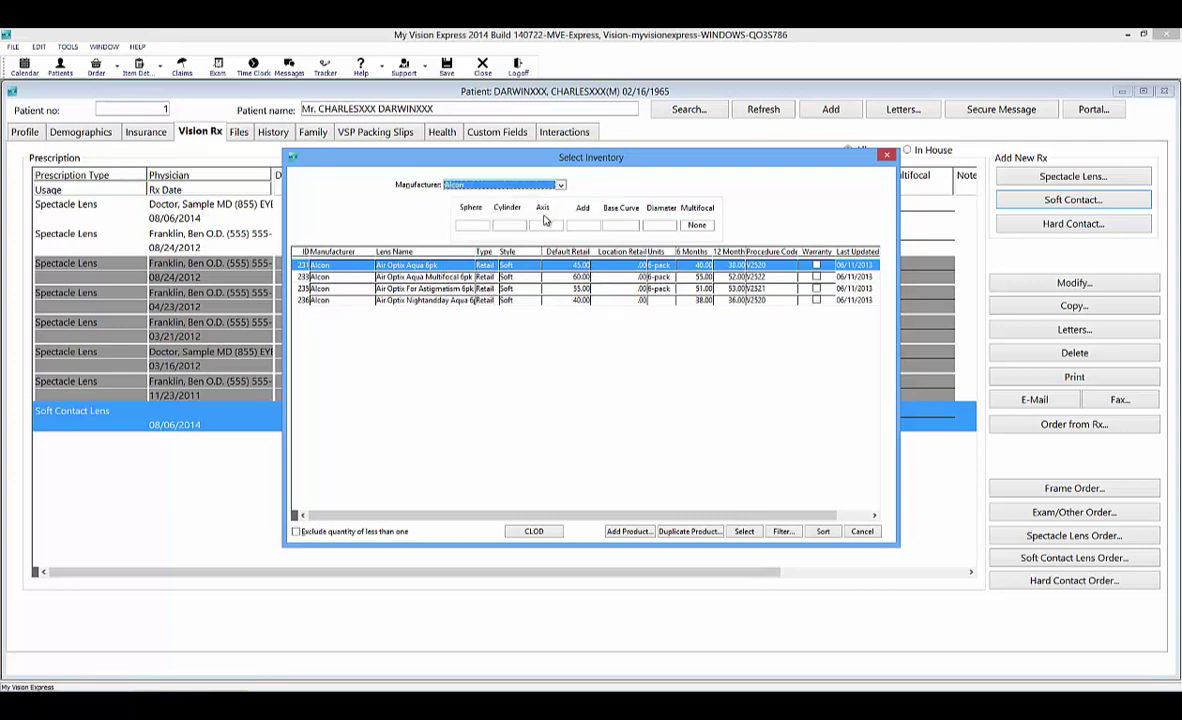
left_click(476, 226)
left_click(482, 226)
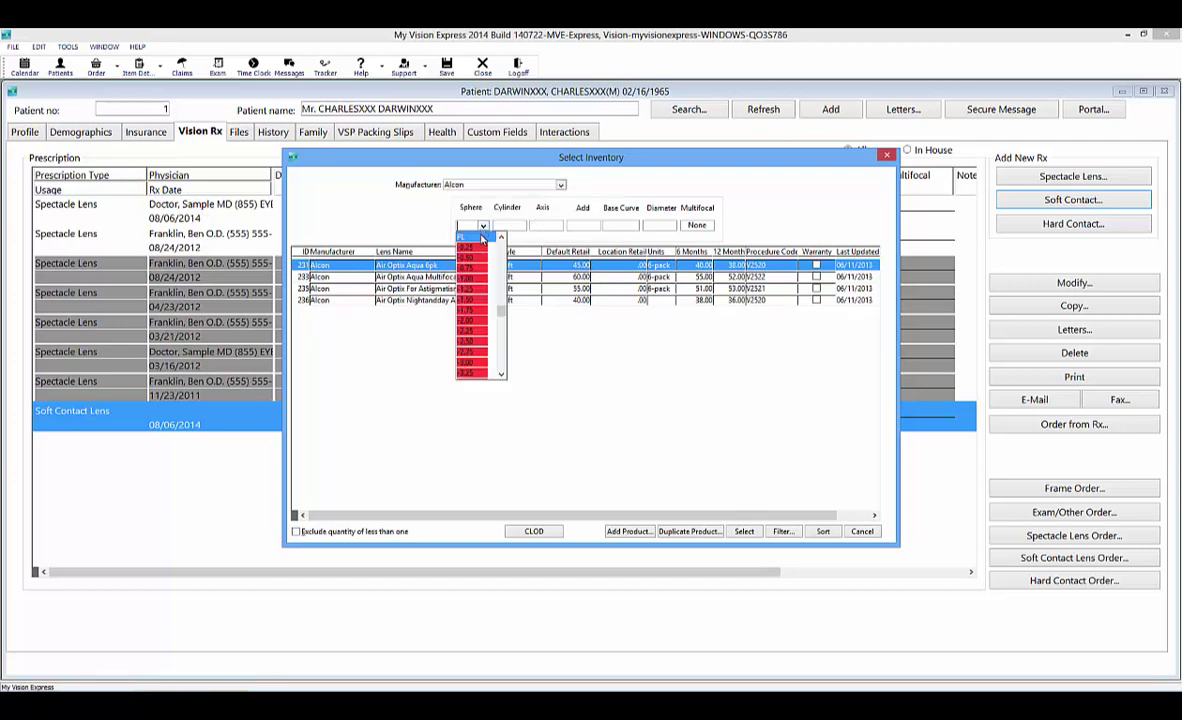
left_click(471, 257)
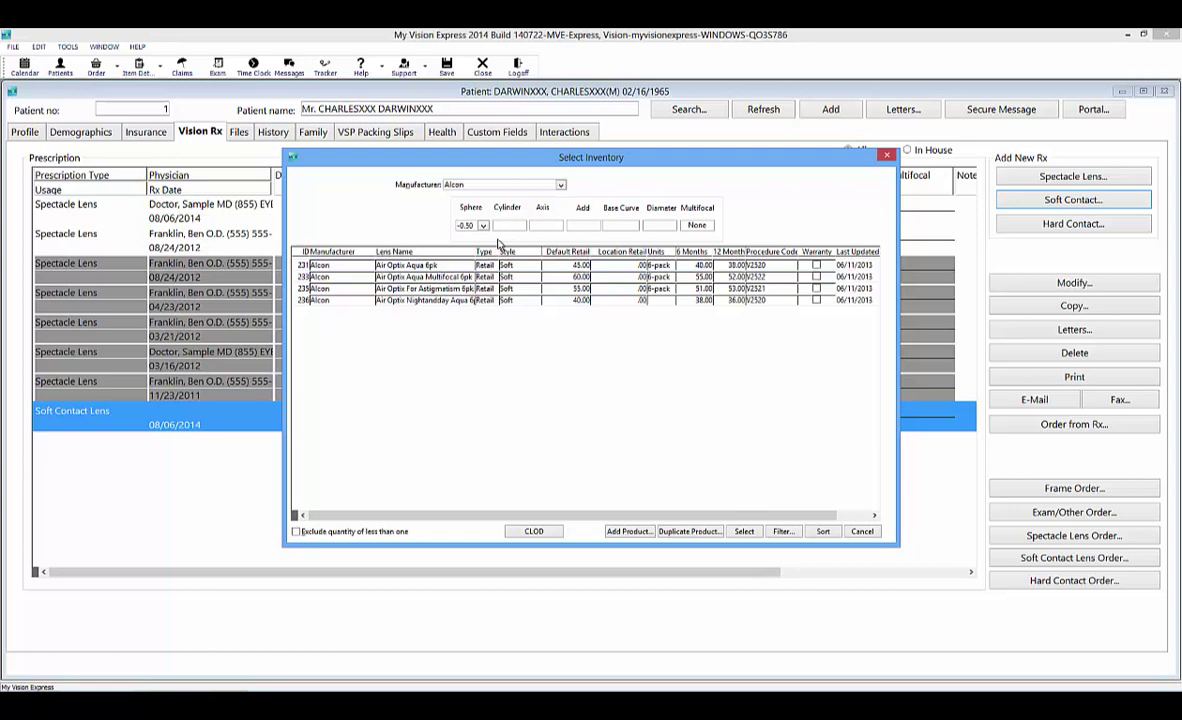
double_click(486, 265)
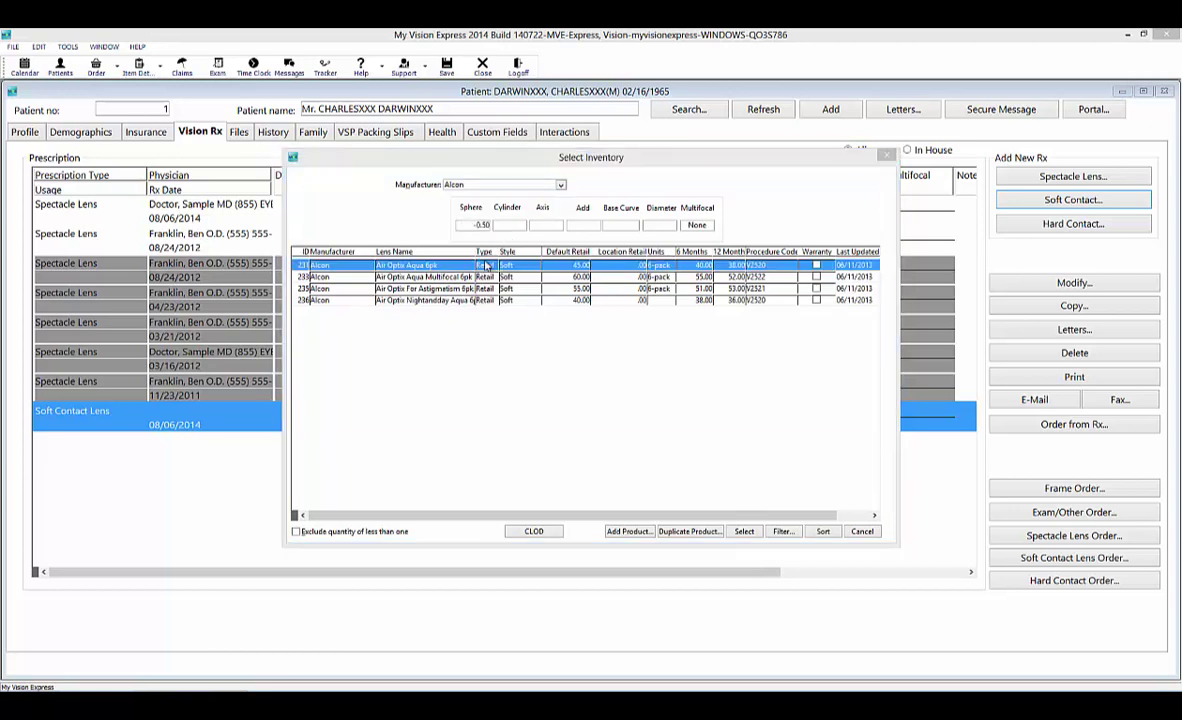
double_click(530, 238)
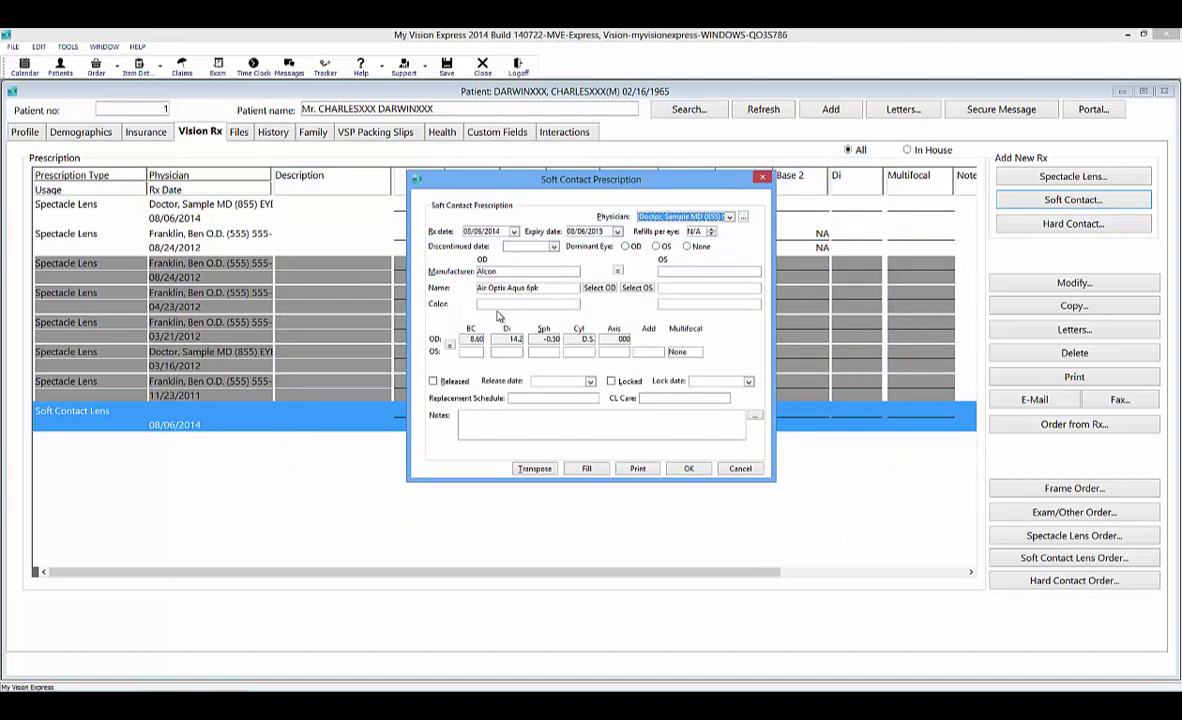
Copy the right-eye lens to the left eye, set Bi-Weekly replacement and CL care, and save.
left_click(618, 271)
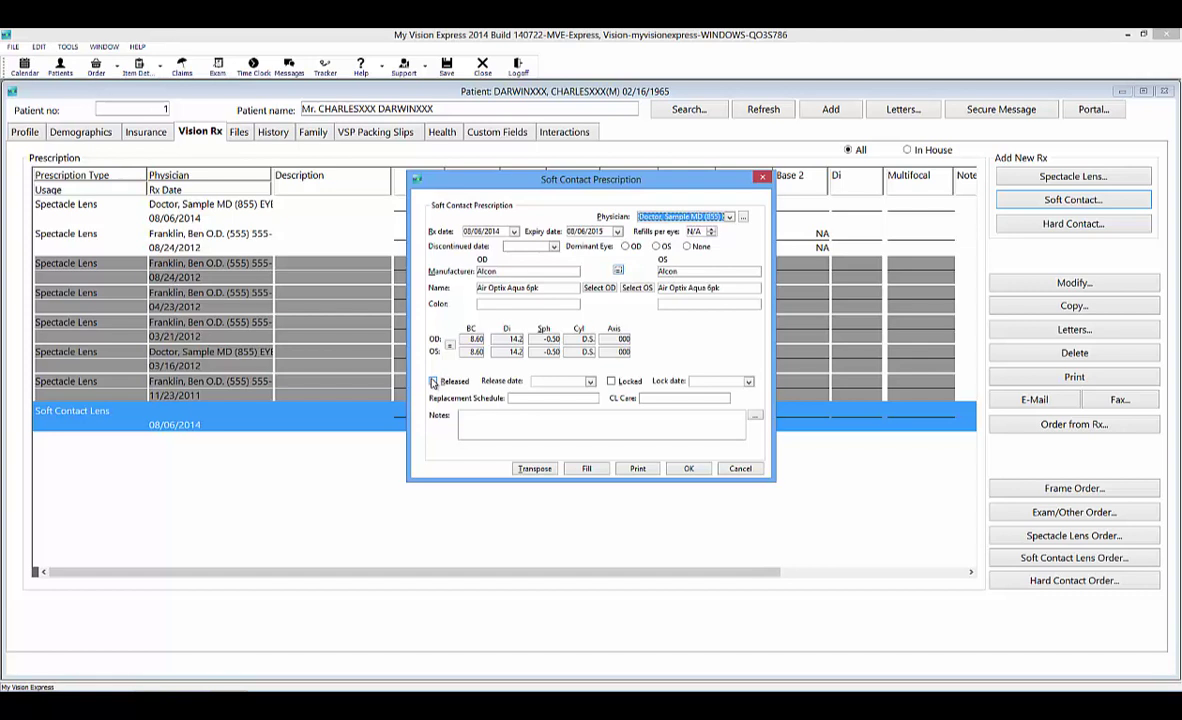
left_click(575, 401)
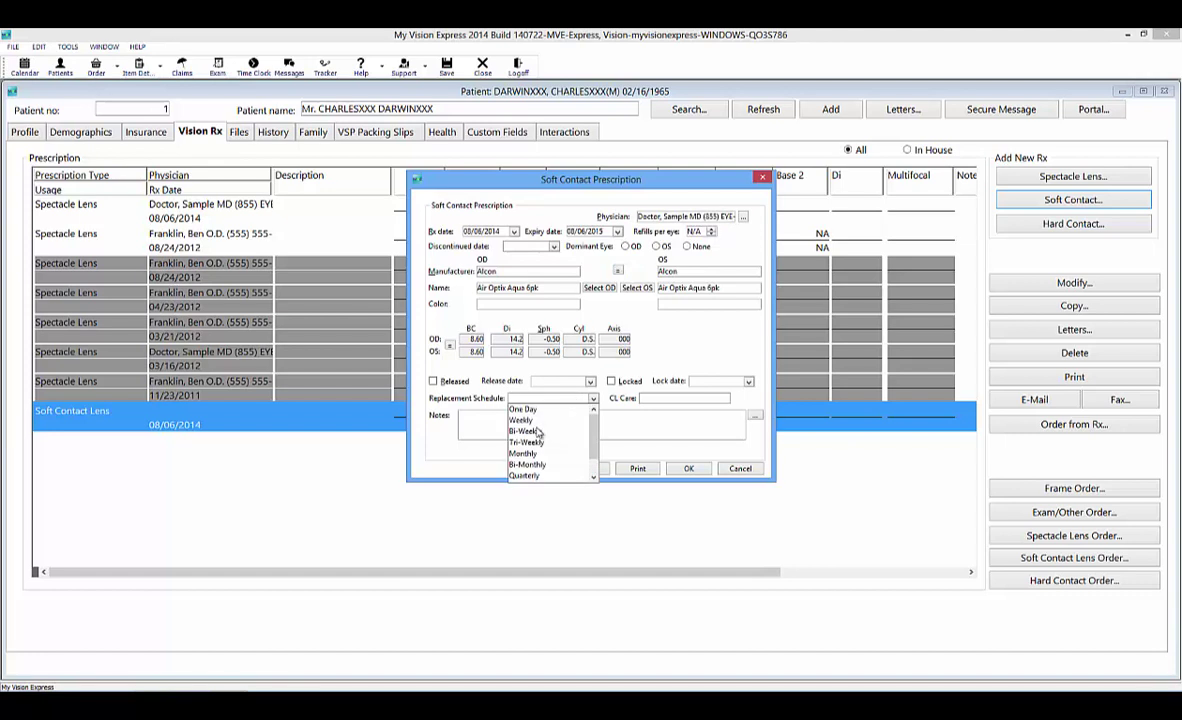
left_click(540, 421)
left_click(670, 400)
left_click(675, 424)
left_click(688, 468)
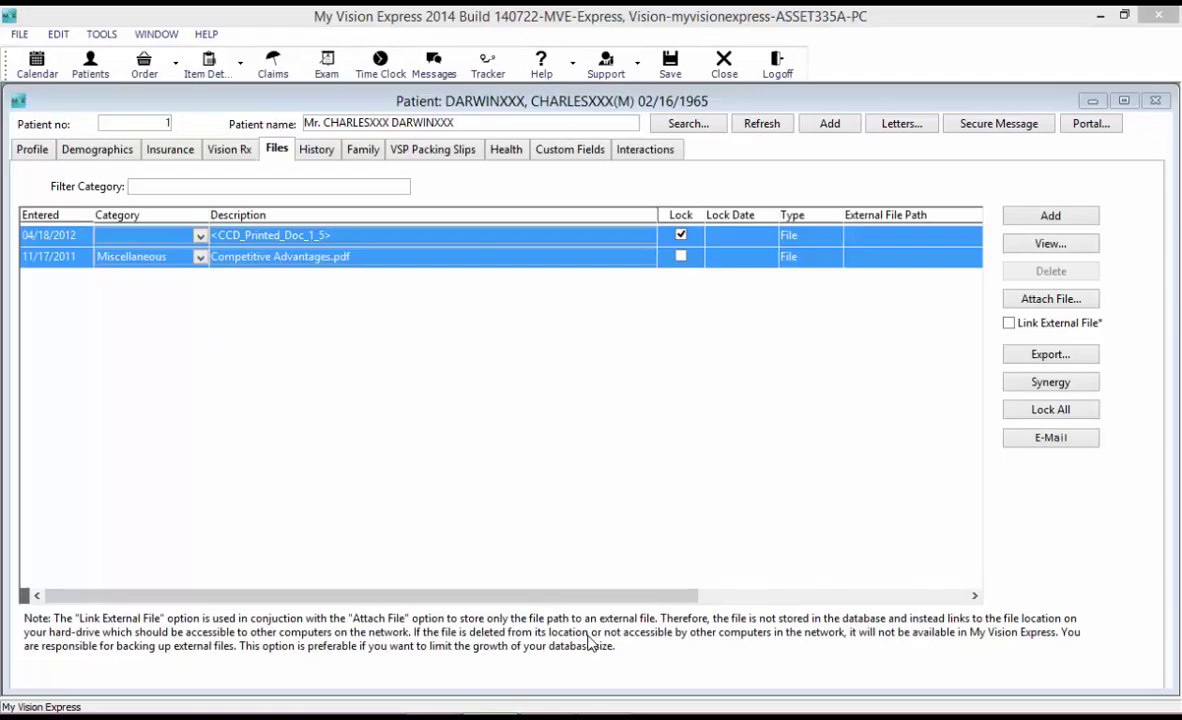
Add a new patient file in the Mapping category, stored as an external link.
left_click(1093, 217)
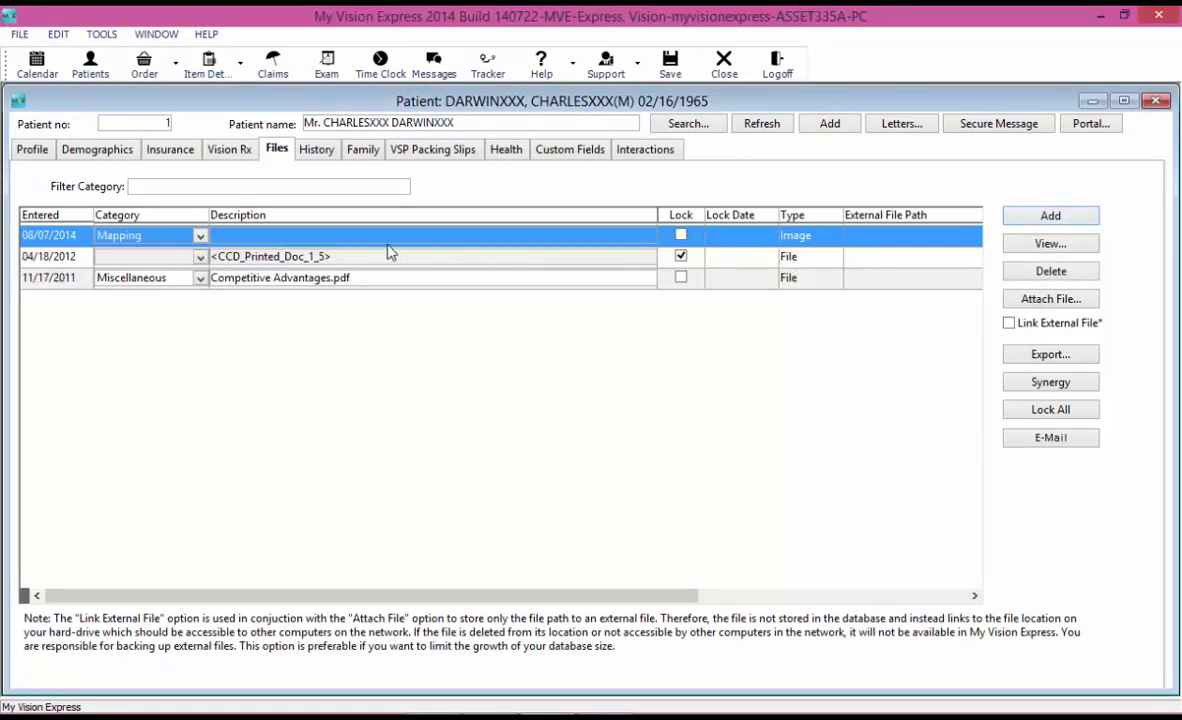
left_click(195, 237)
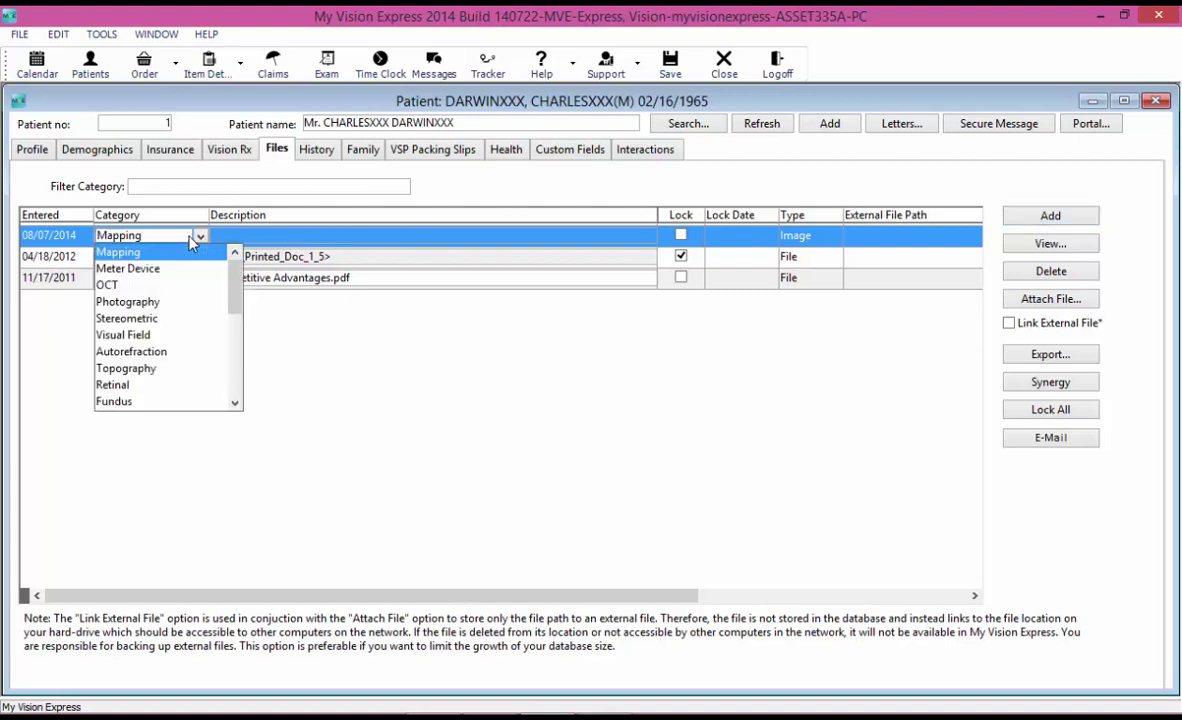
left_click(190, 240)
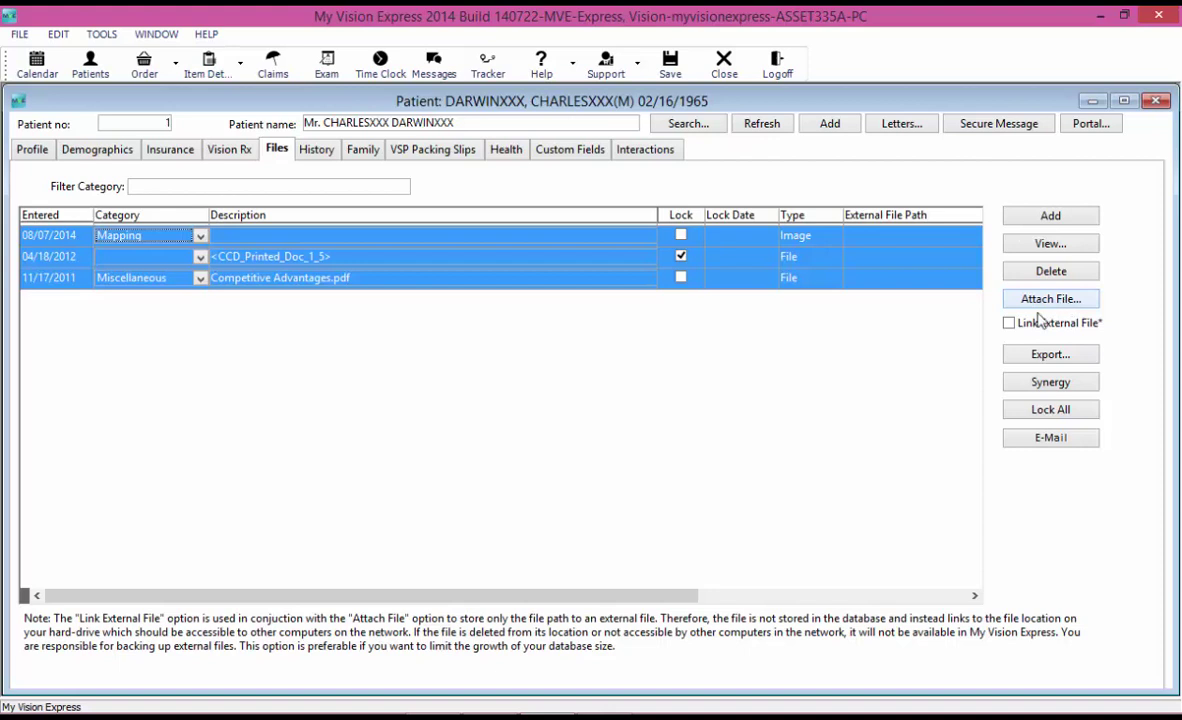
left_click(1009, 324)
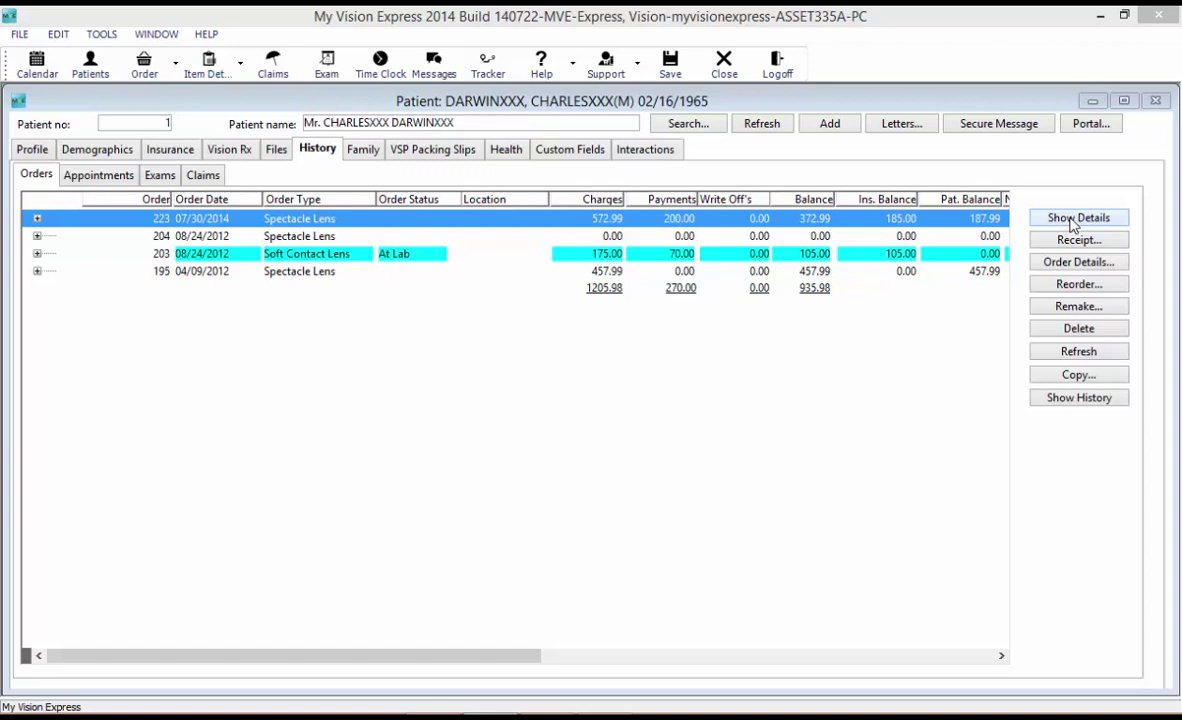
Select order 204 in the patient's order history.
left_click(843, 240)
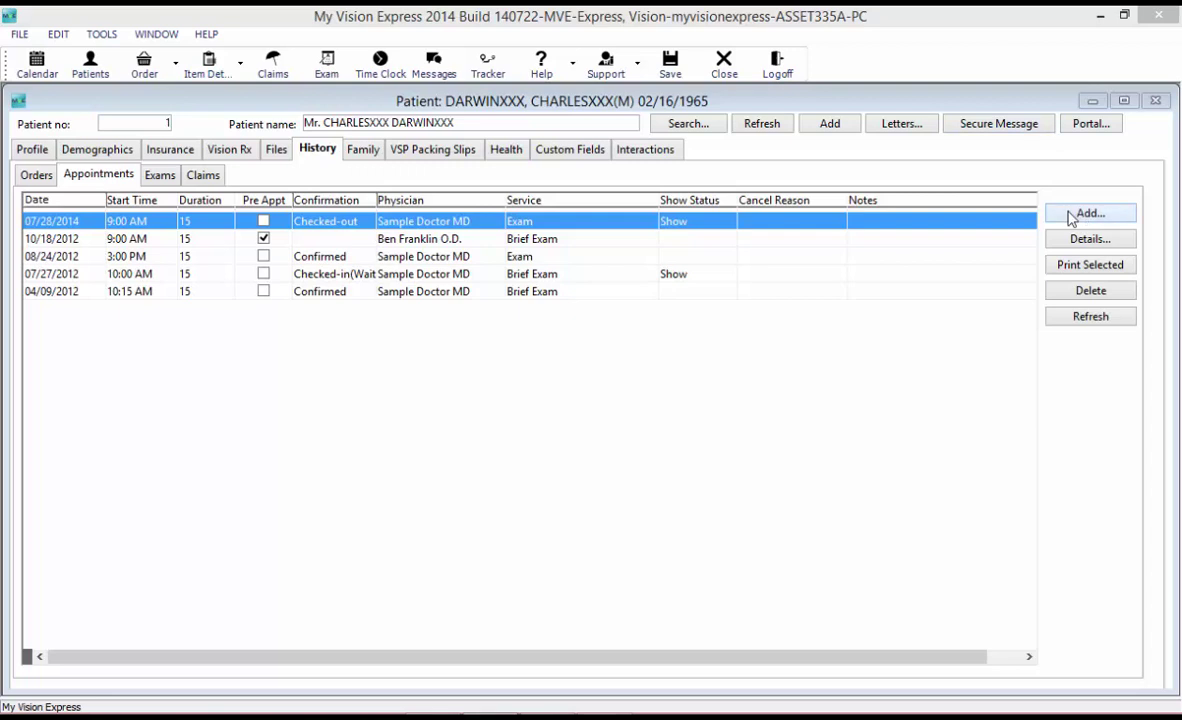
Select the 10/18/2012 appointment in the appointment history.
left_click(454, 240)
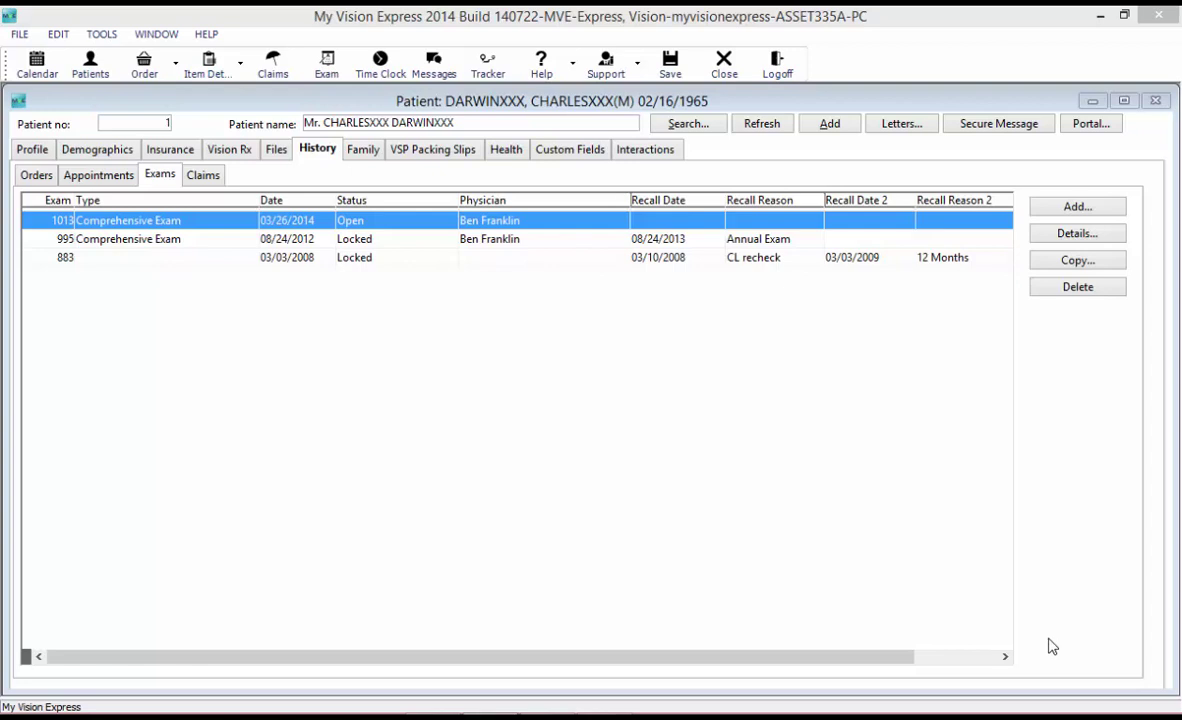
left_click(353, 245)
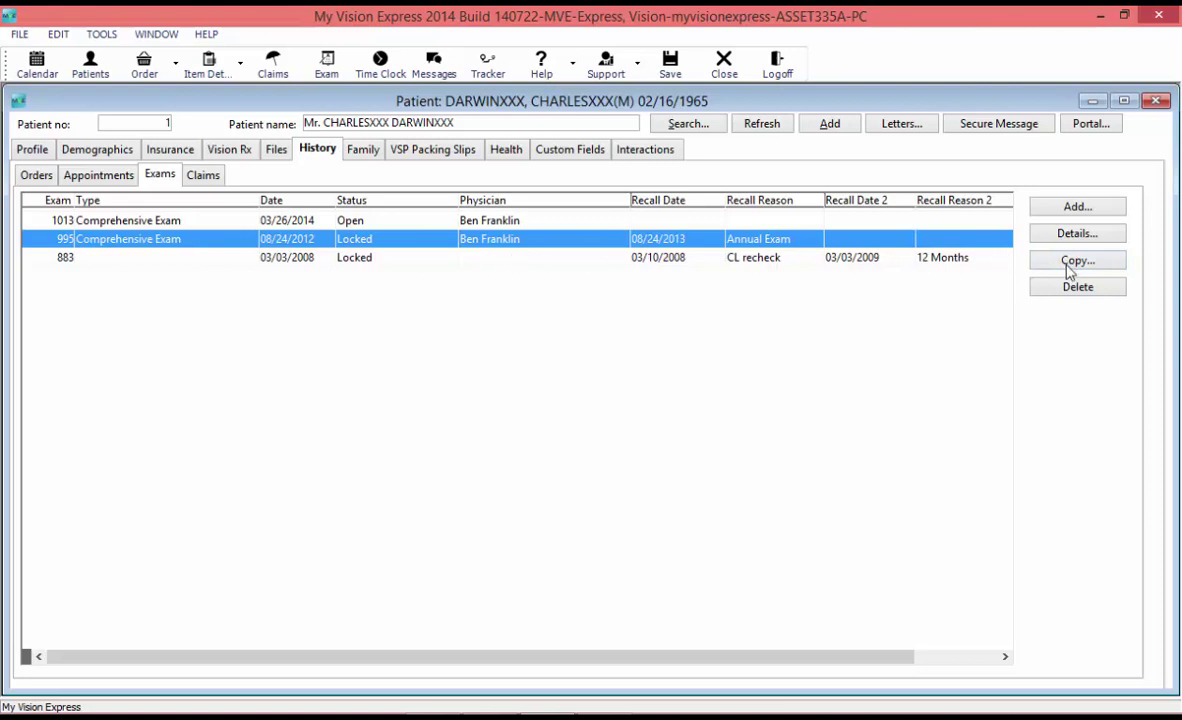
Show the patient's claims history under History.
left_click(203, 176)
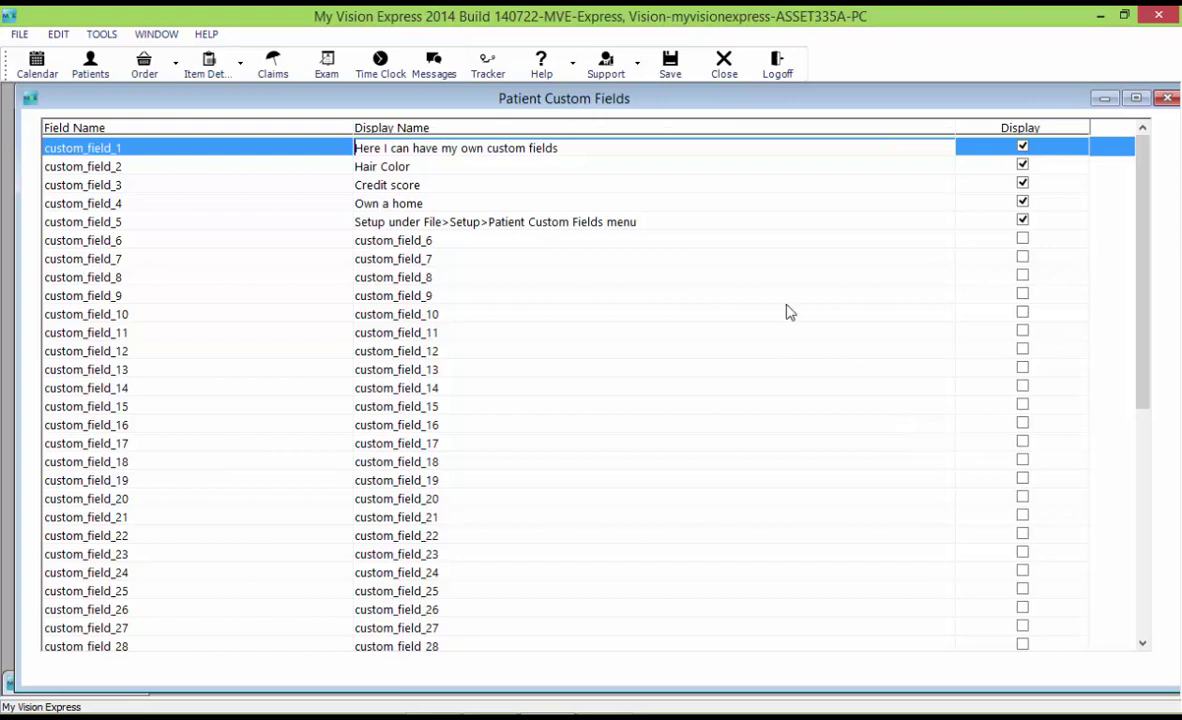
Tick Display for custom_field_1 so it appears on patient records.
left_click(1022, 146)
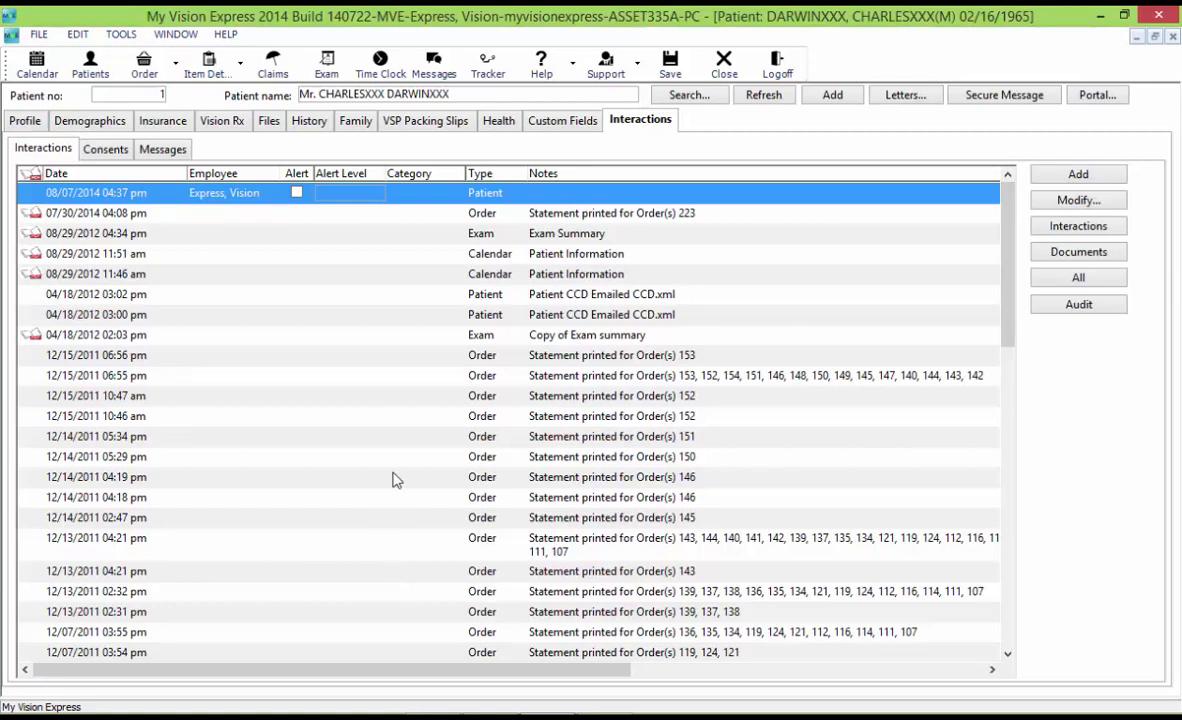
Open the 08/07/2014 patient interaction in Modify Interaction.
double_click(514, 202)
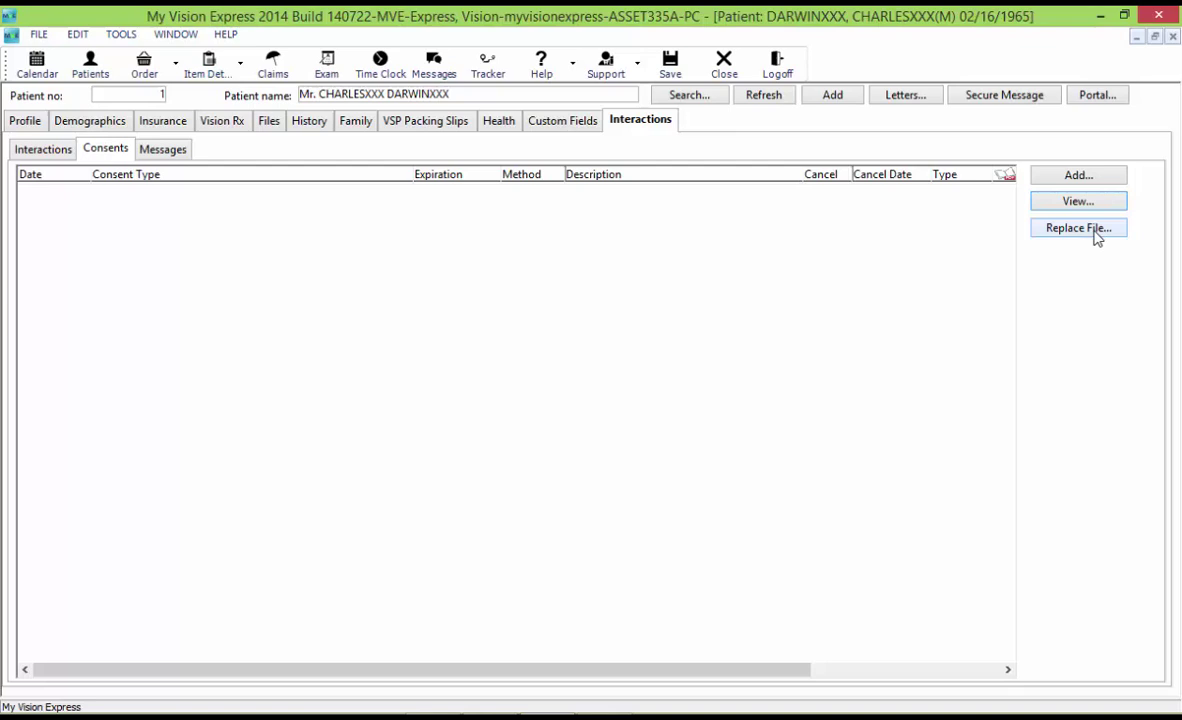
Switch to the patient's Messages sub-tab.
left_click(162, 148)
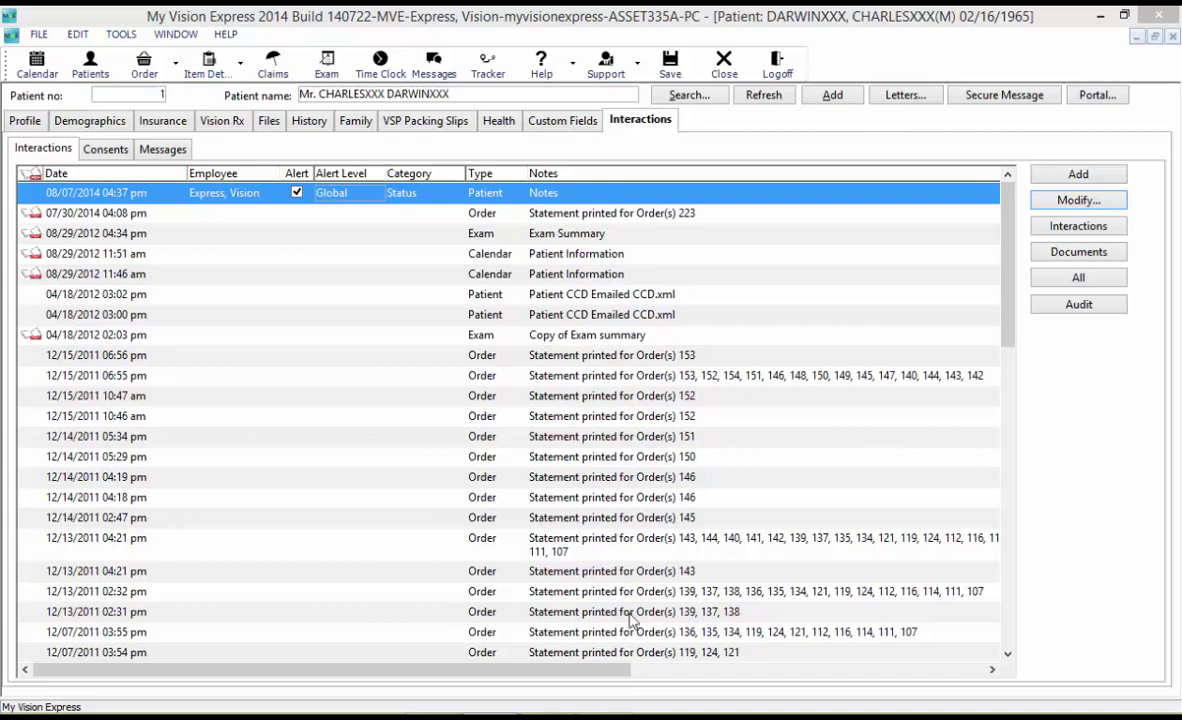
Open the 08/07/2014 Status interaction and check its alert's Send To list, leaving no recipient.
double_click(620, 202)
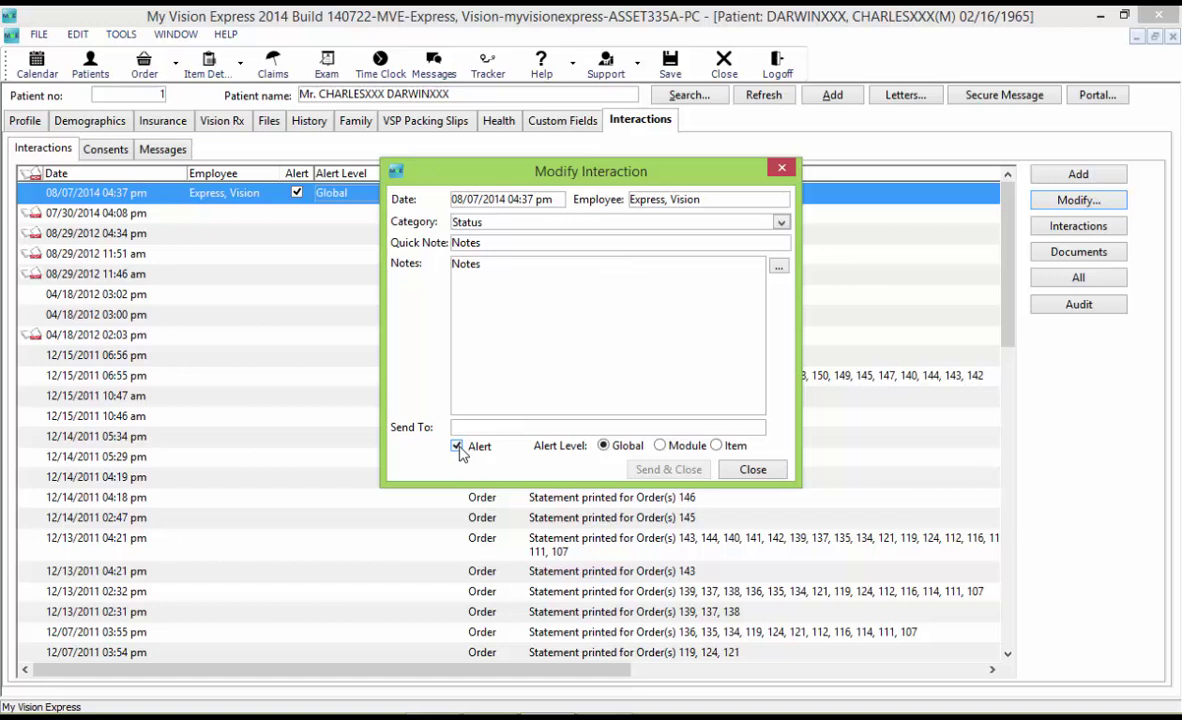
left_click(470, 585)
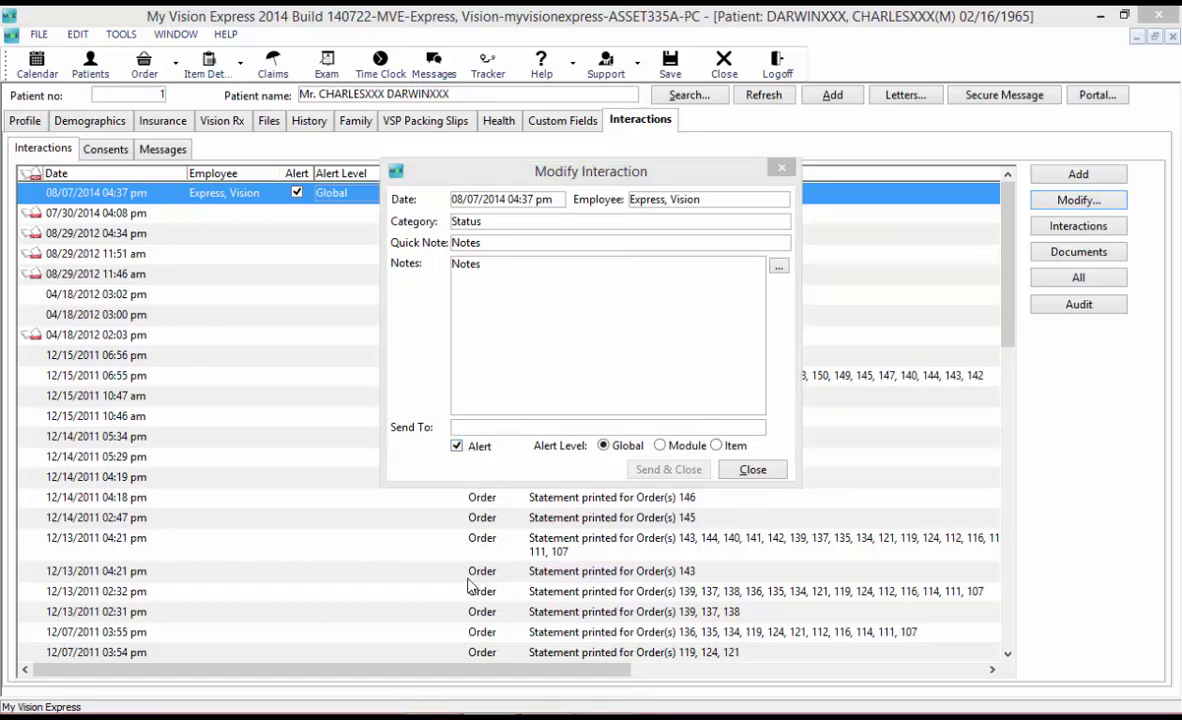
left_click(525, 428)
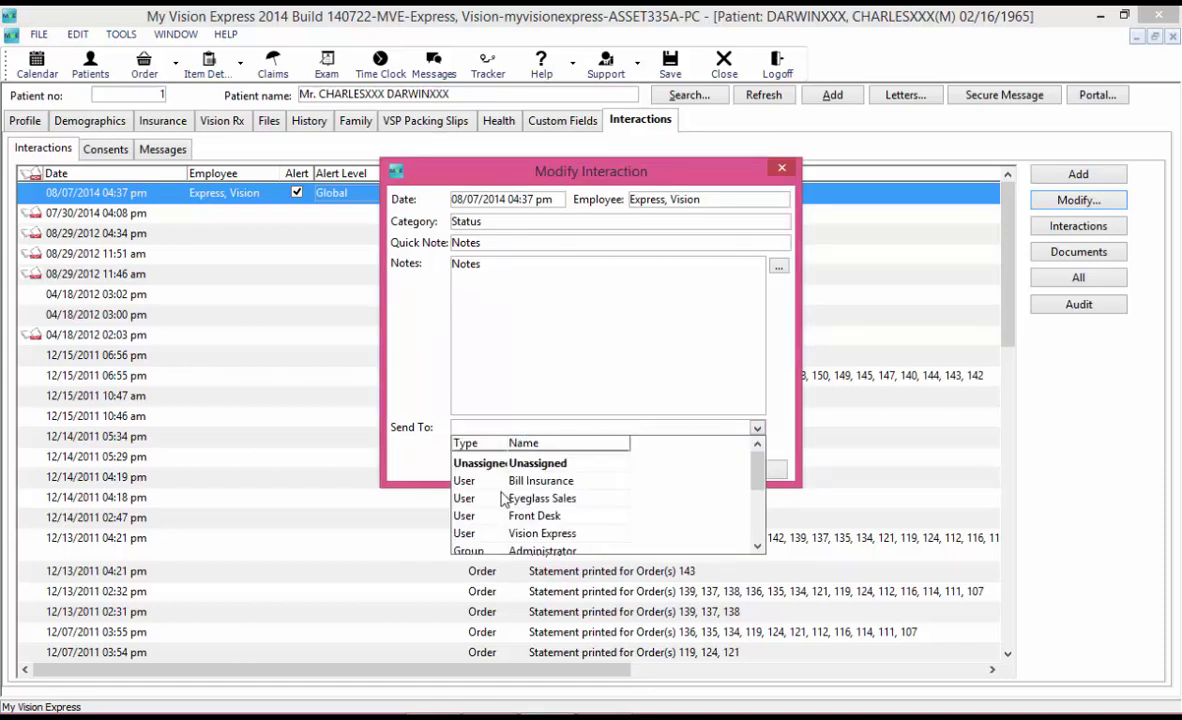
left_click(438, 549)
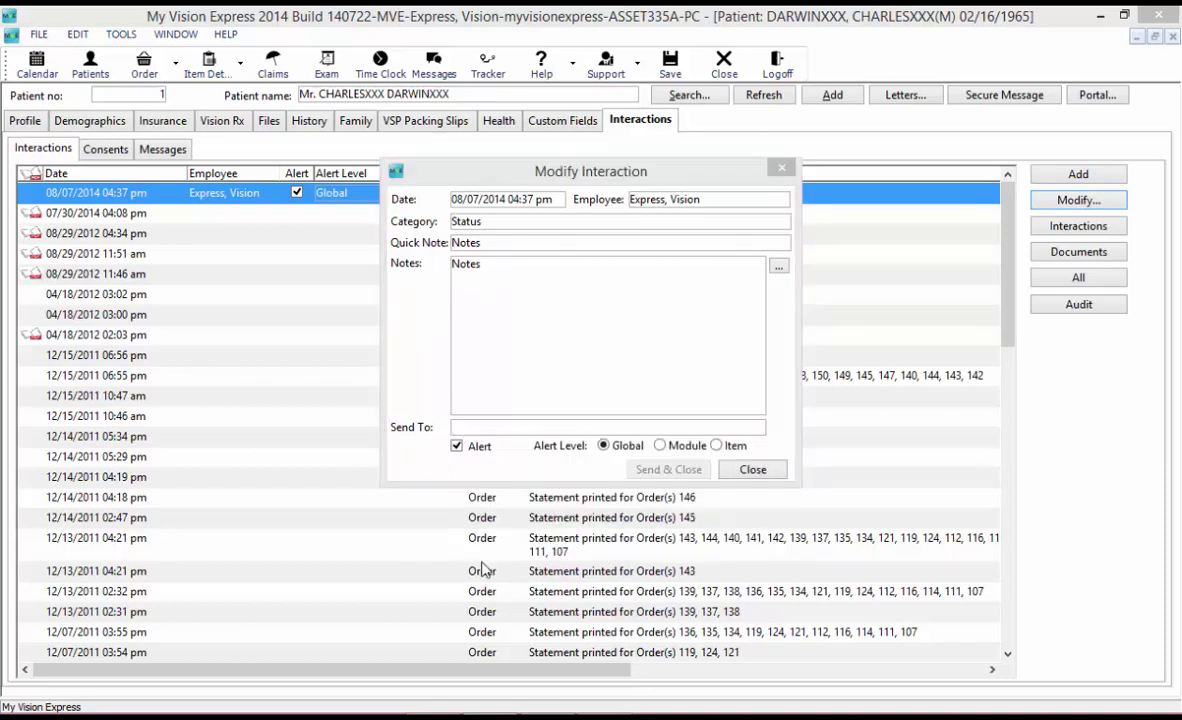